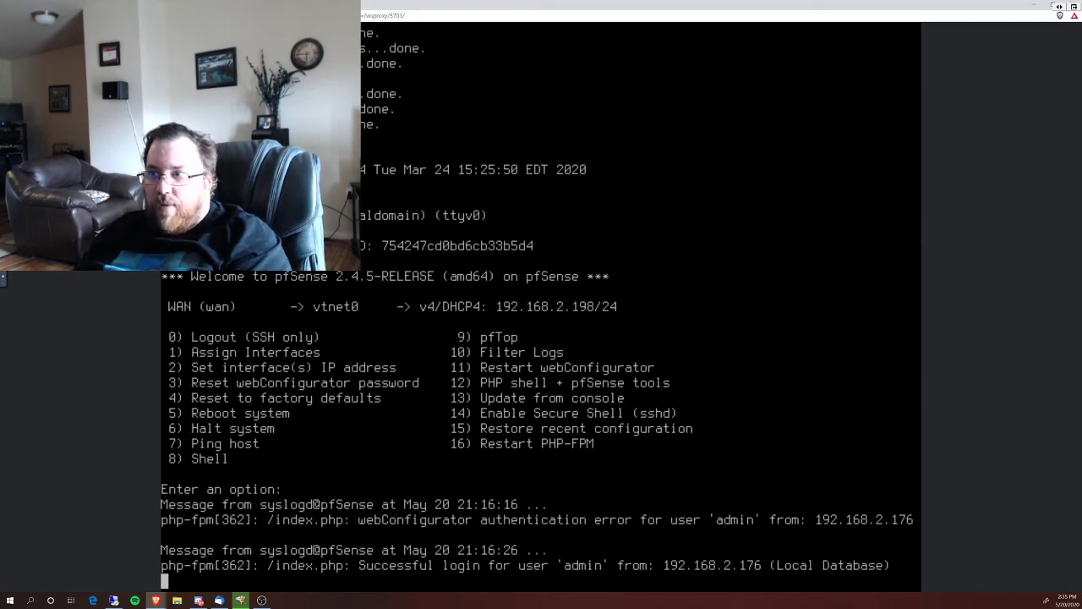
# Switch from the VM console to the pfSense setup wizard and advance past the welcome and support pages to General Information.
pyautogui.press('super+d')
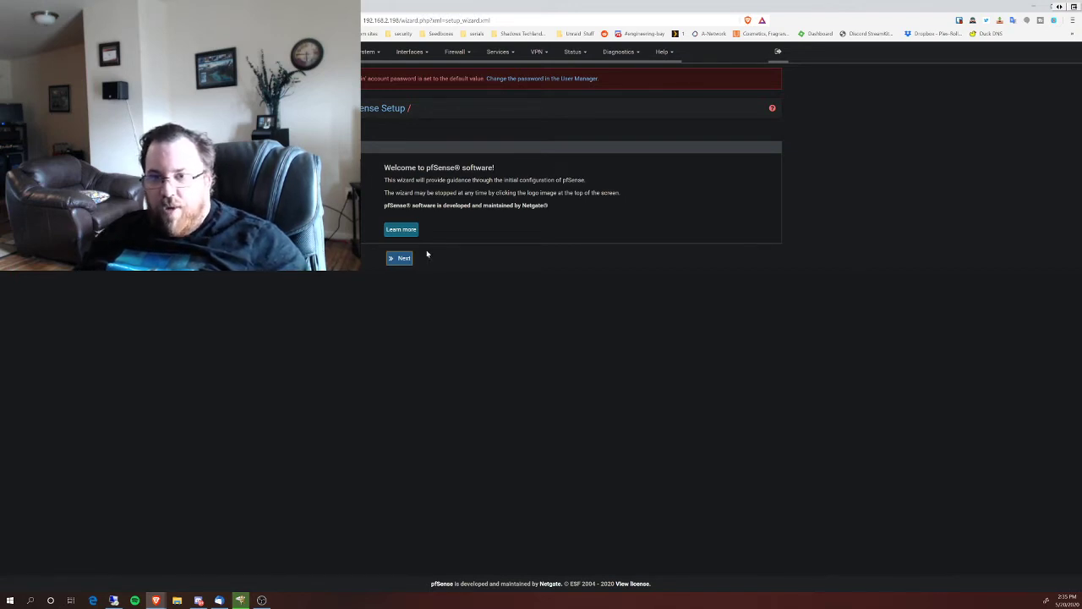
pyautogui.click(394, 258)
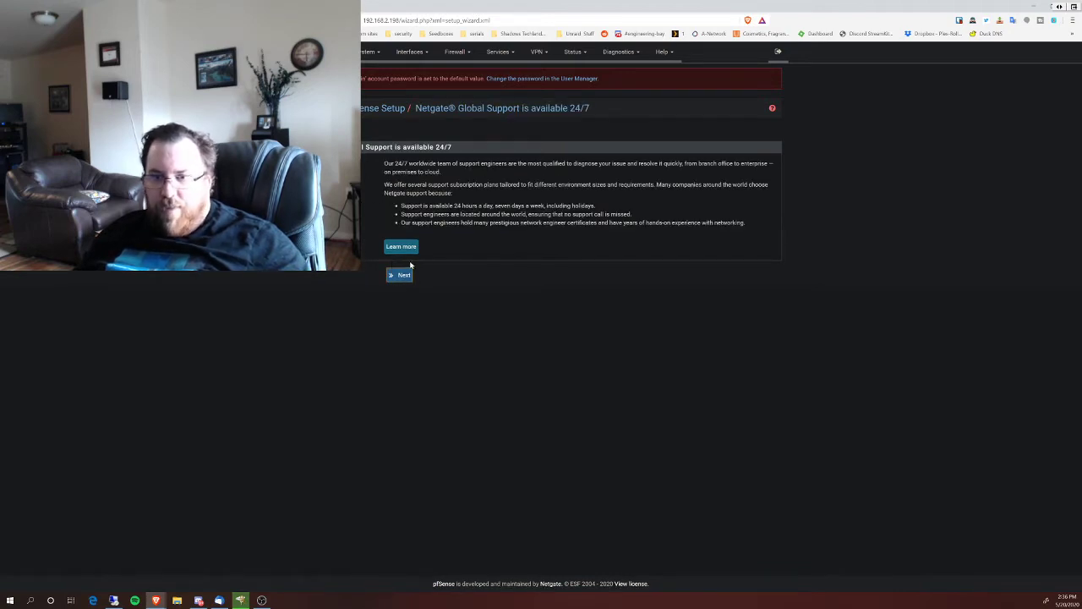
pyautogui.click(402, 276)
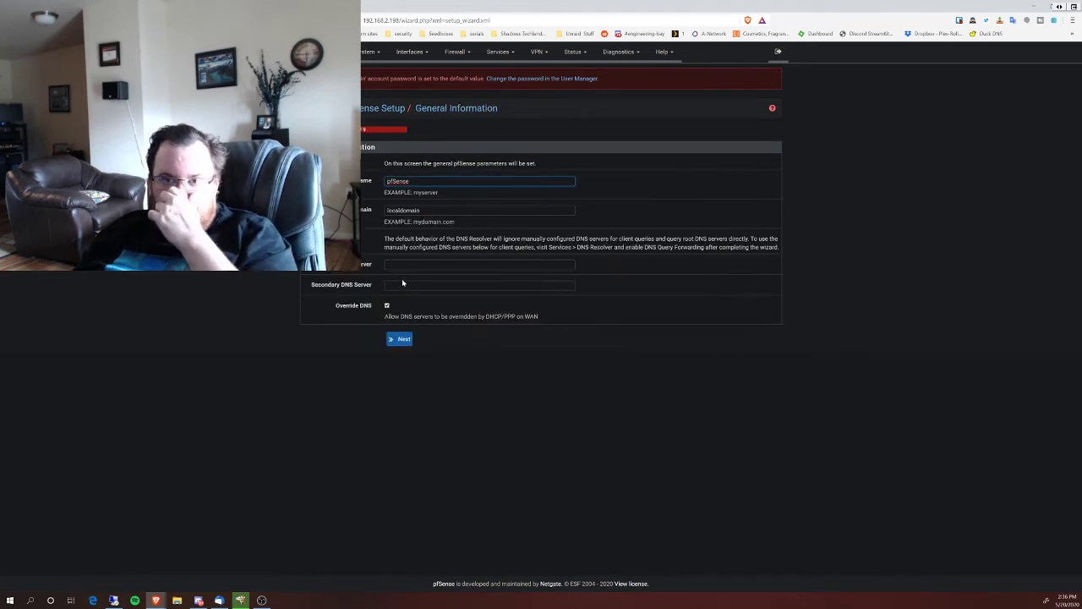
# Set the primary DNS server to 192.168.2.15 and the secondary to 192.168.2.25, and continue the setup wizard.
pyautogui.click(480, 264)
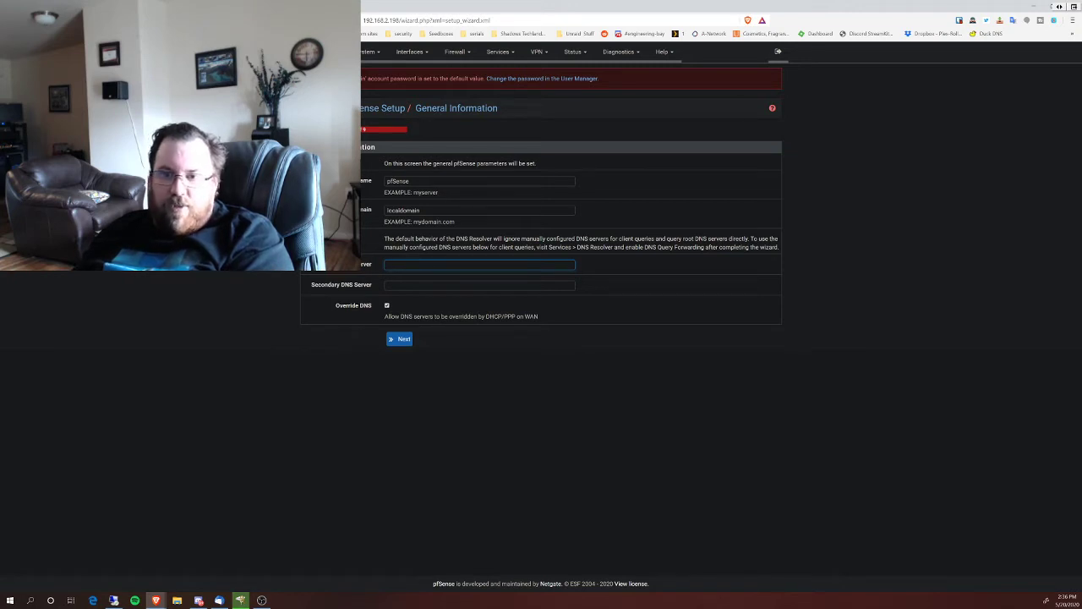
pyautogui.write('192.1')
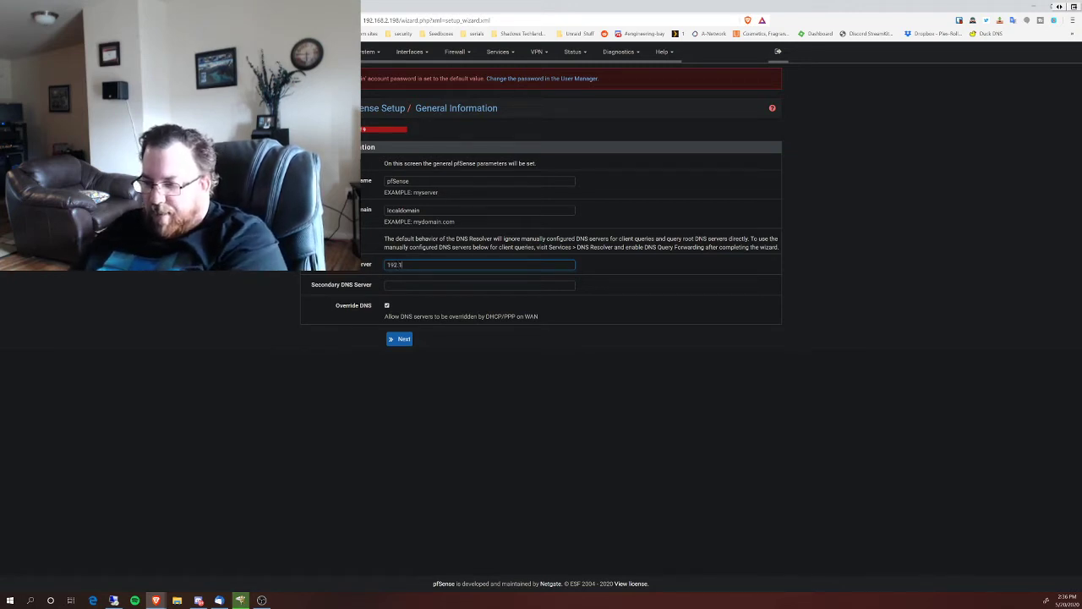
pyautogui.write('68.2.1')
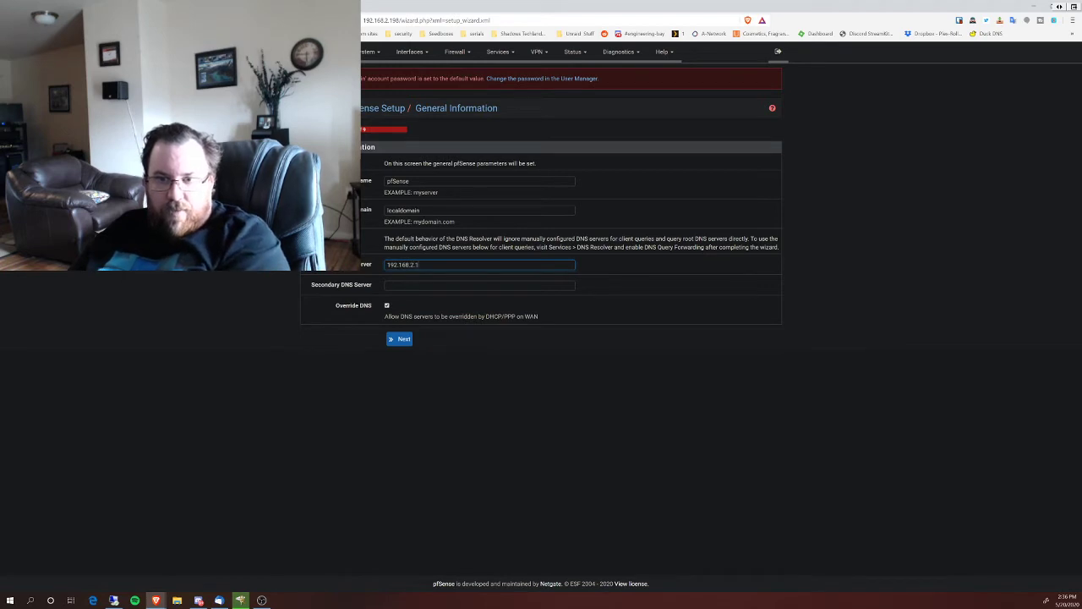
pyautogui.press('Tab')
pyautogui.write('192.168.2.1')
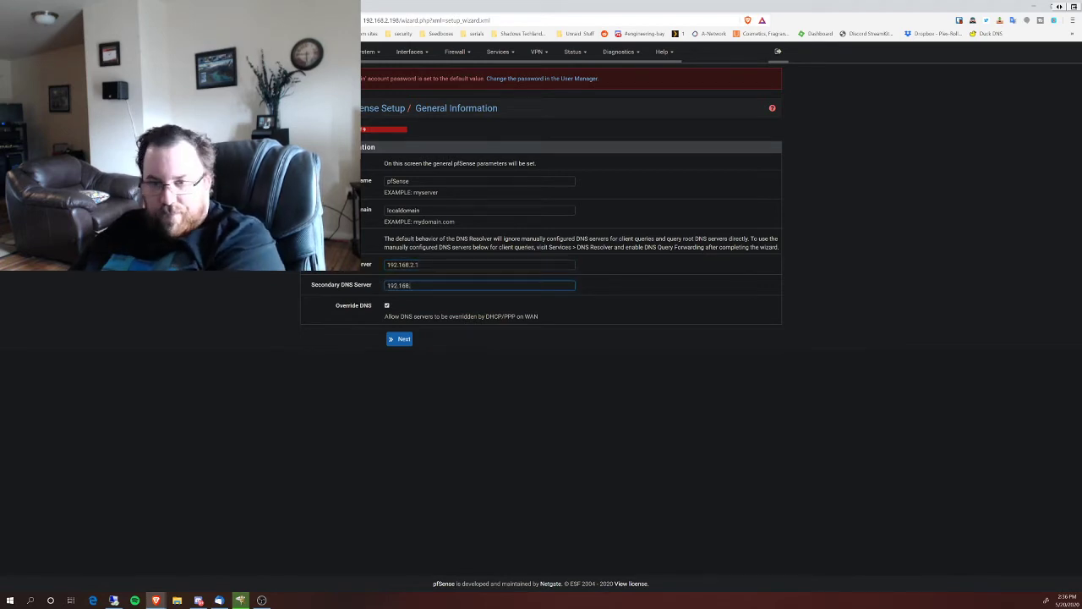
pyautogui.click(399, 340)
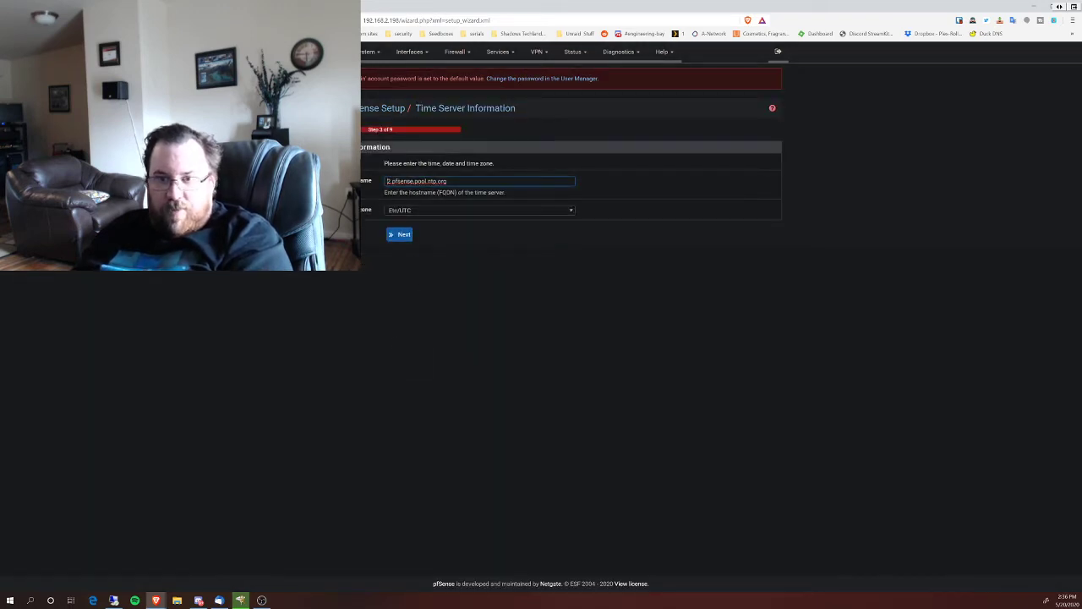
# Set the timezone to America/Los_Angeles, keeping the default time server, and continue to the WAN configuration.
pyautogui.click(432, 213)
pyautogui.scroll(15, 429, 280)
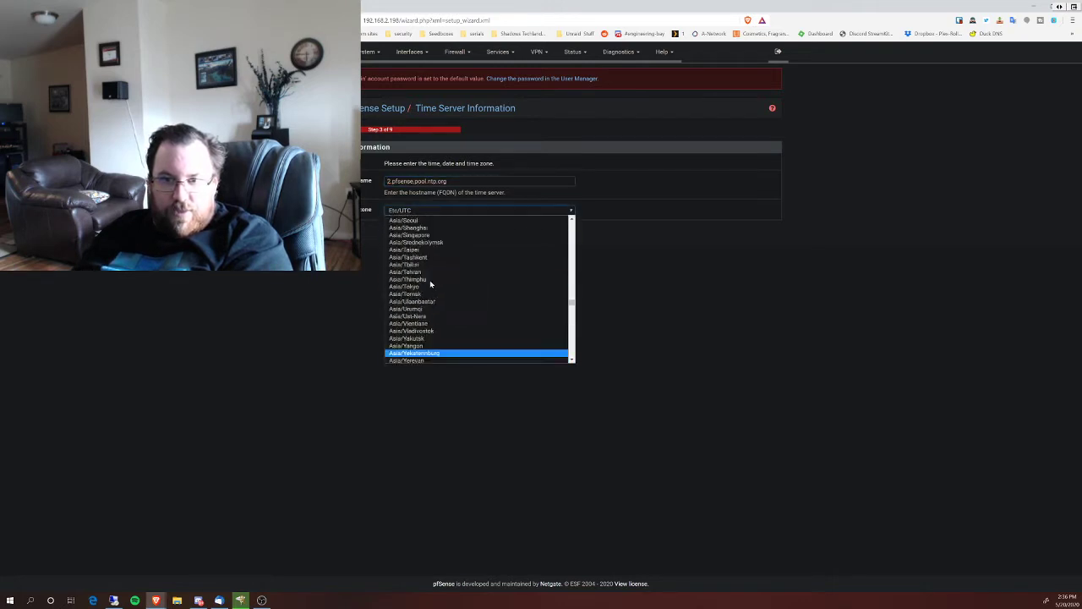
pyautogui.scroll(5, 430, 285)
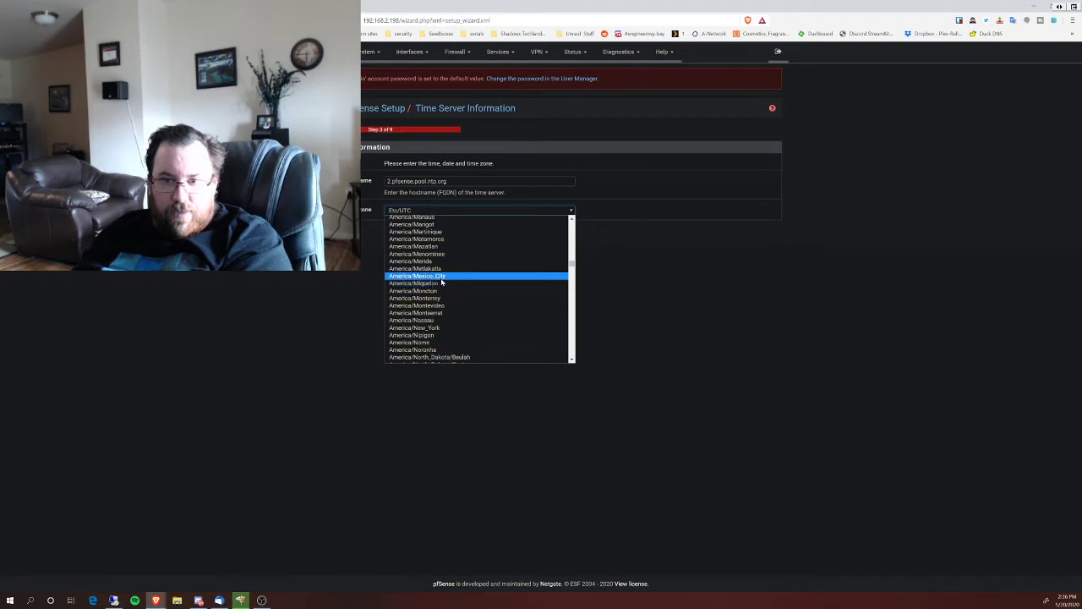
pyautogui.scroll(3, 441, 284)
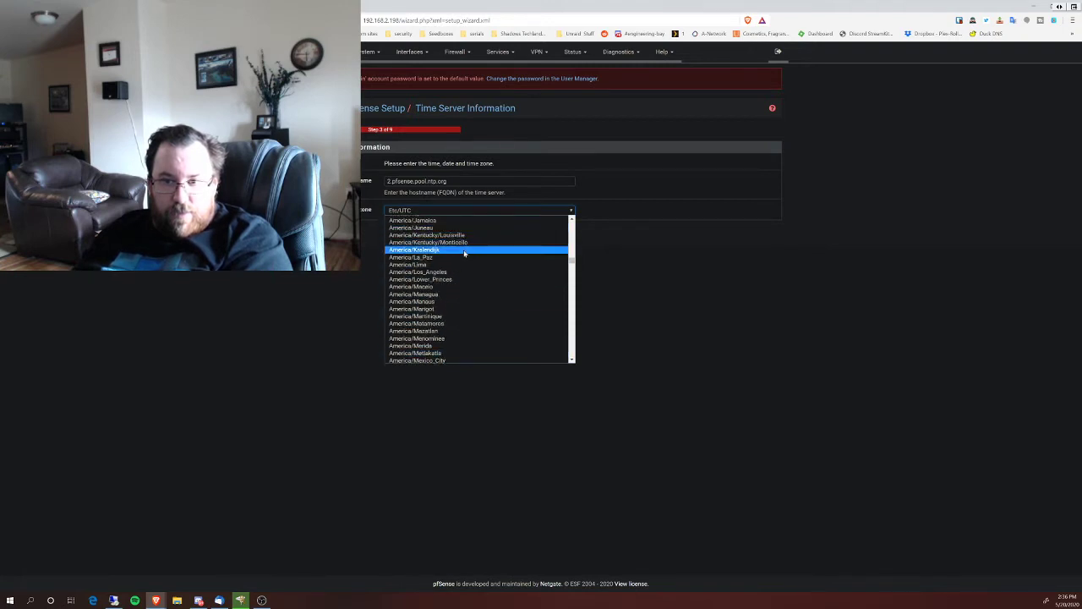
pyautogui.click(463, 271)
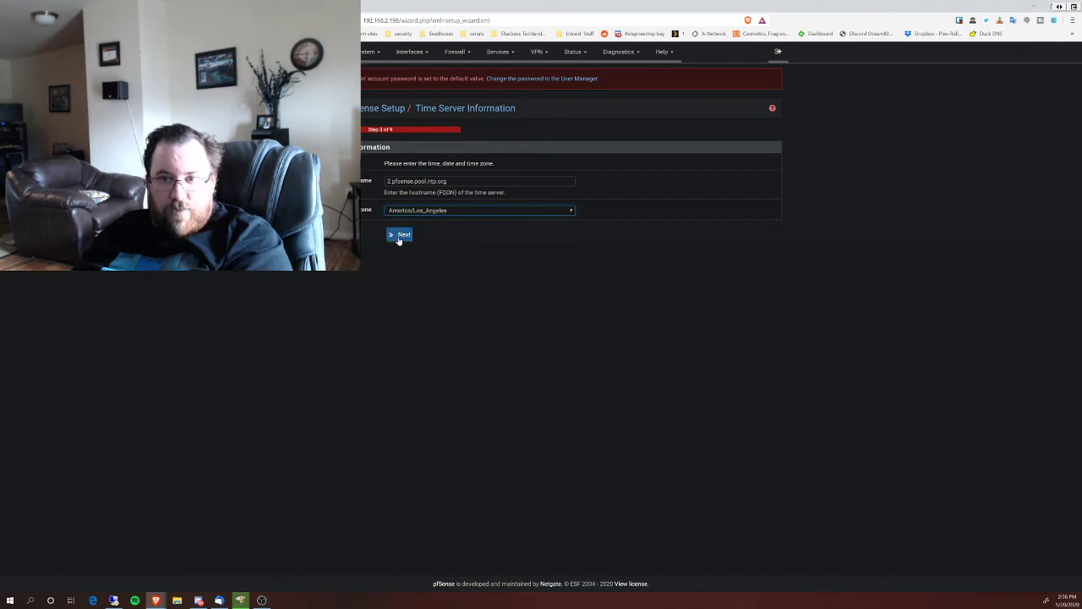
pyautogui.click(398, 239)
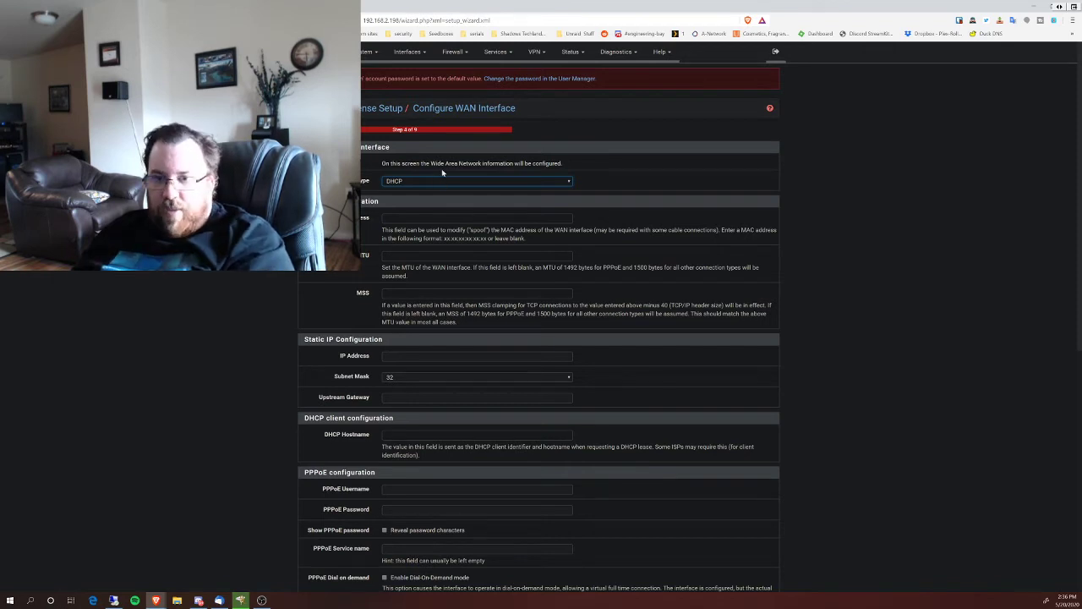
# Review the WAN interface settings down to the bogon networks option and accept them with the type kept at DHCP.
pyautogui.scroll(-1, 431, 268)
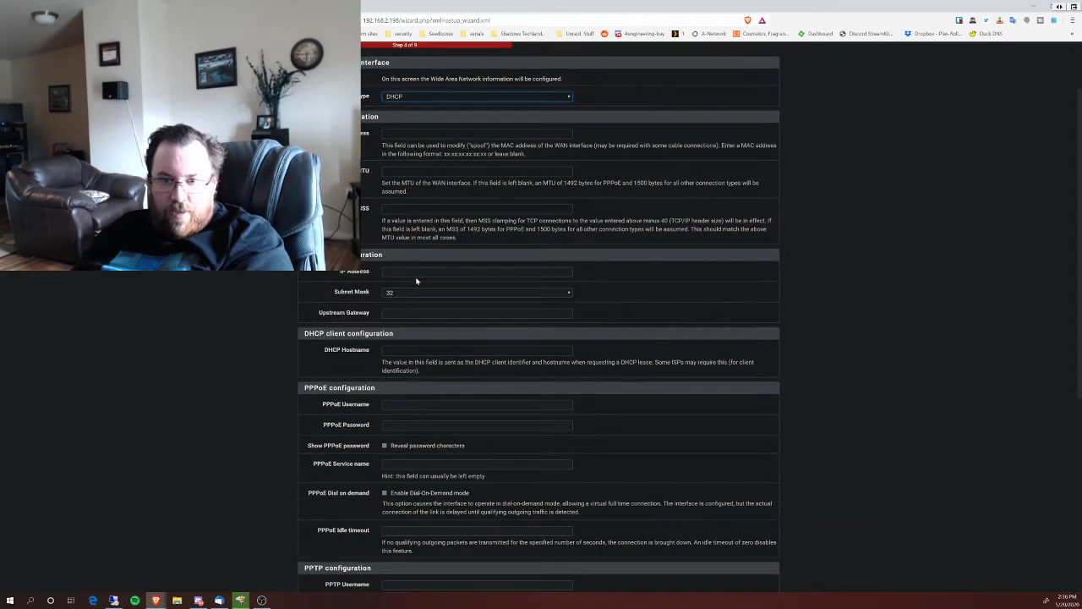
pyautogui.scroll(-2, 421, 270)
pyautogui.scroll(-1, 404, 221)
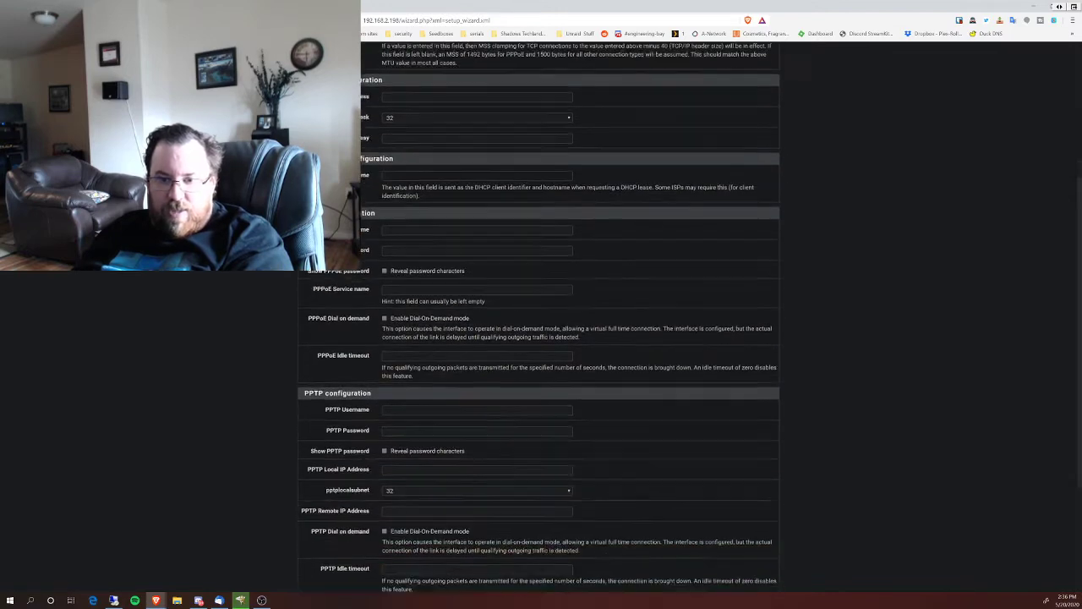
pyautogui.scroll(-1, 283, 314)
pyautogui.scroll(-1, 373, 275)
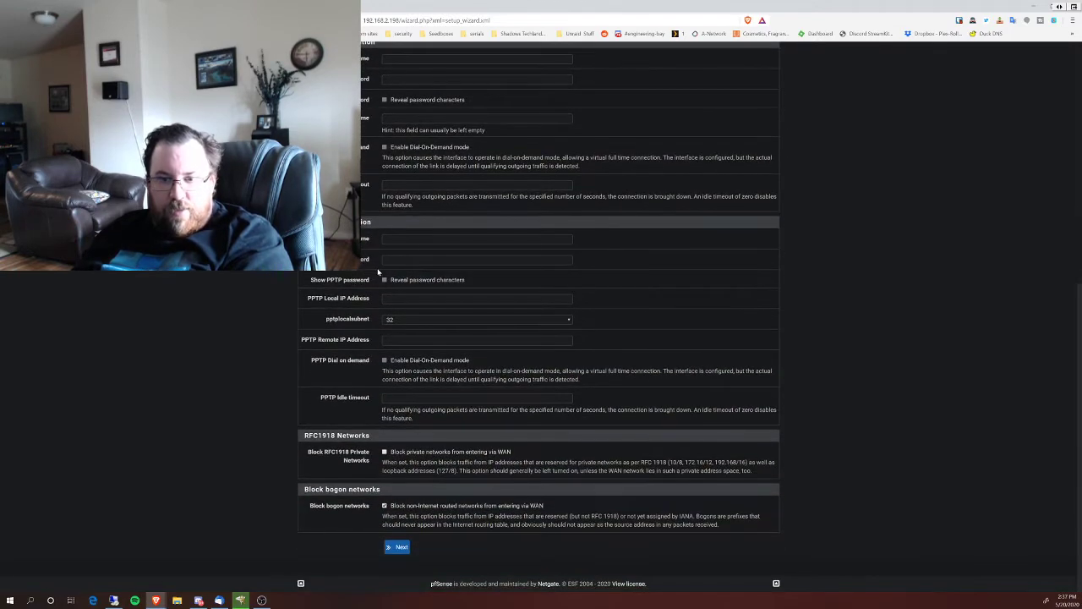
pyautogui.click(398, 548)
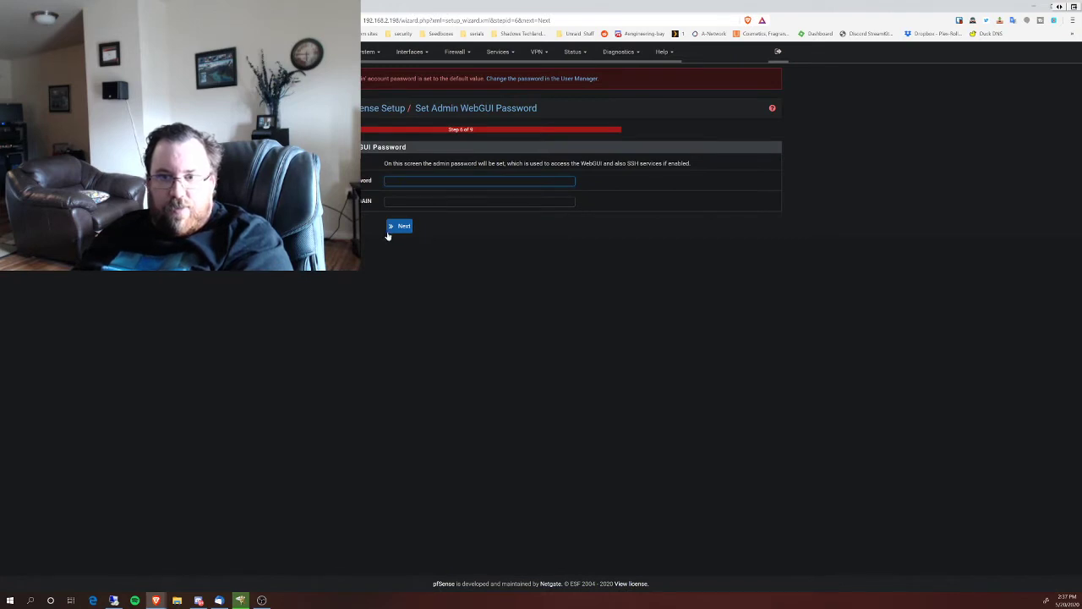
# Skip the admin password fields by leaving them blank, reload the configuration and finish the setup wizard.
pyautogui.click(397, 230)
pyautogui.click(398, 185)
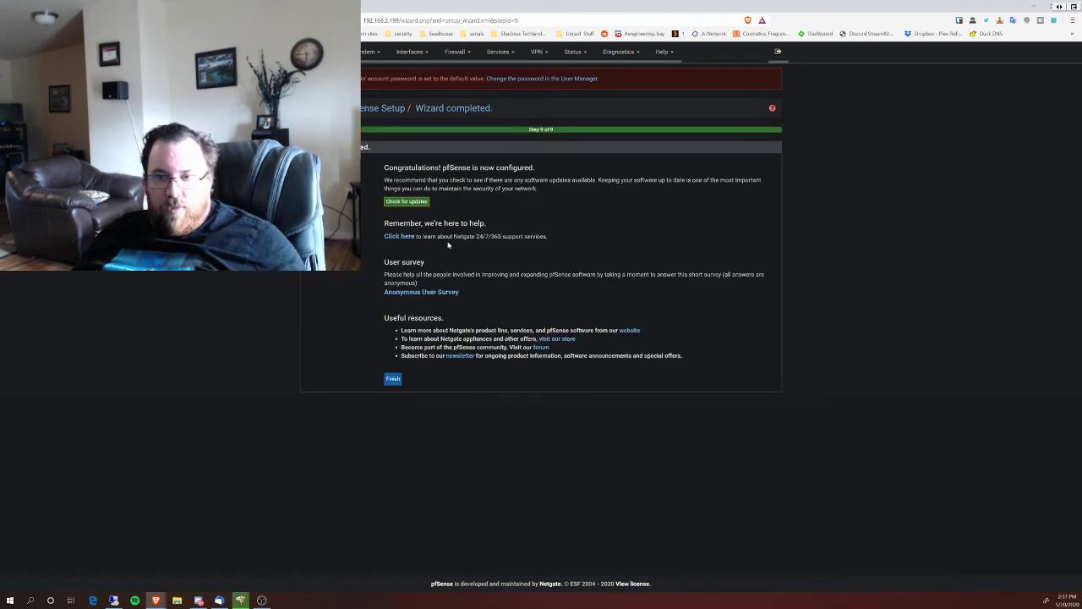
pyautogui.click(394, 381)
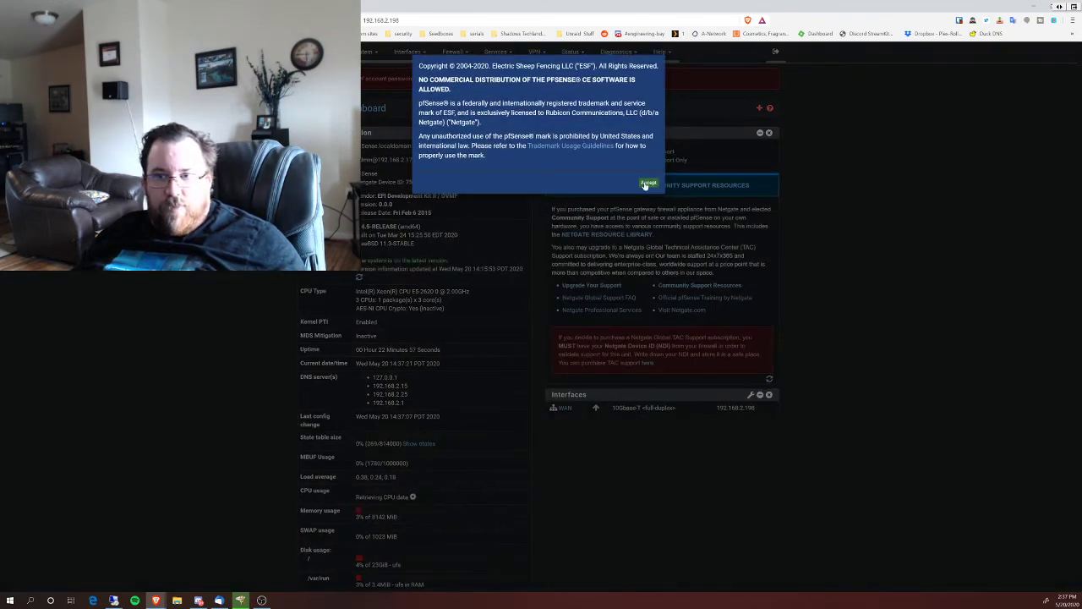
# Accept the copyright notice, dismiss the user survey prompt, and look over the dashboard's system information.
pyautogui.click(649, 183)
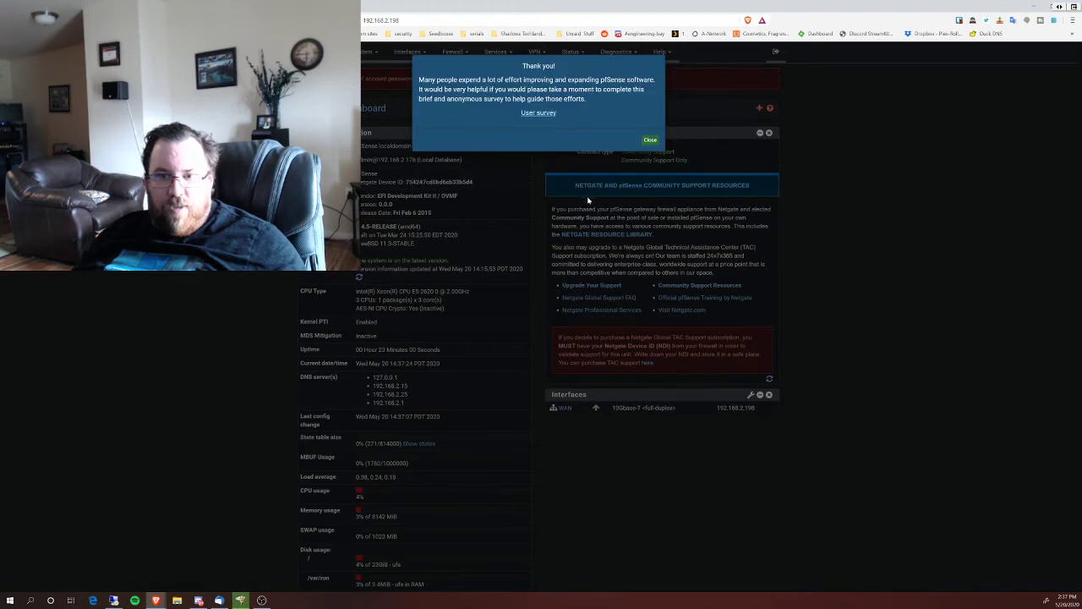
pyautogui.click(651, 139)
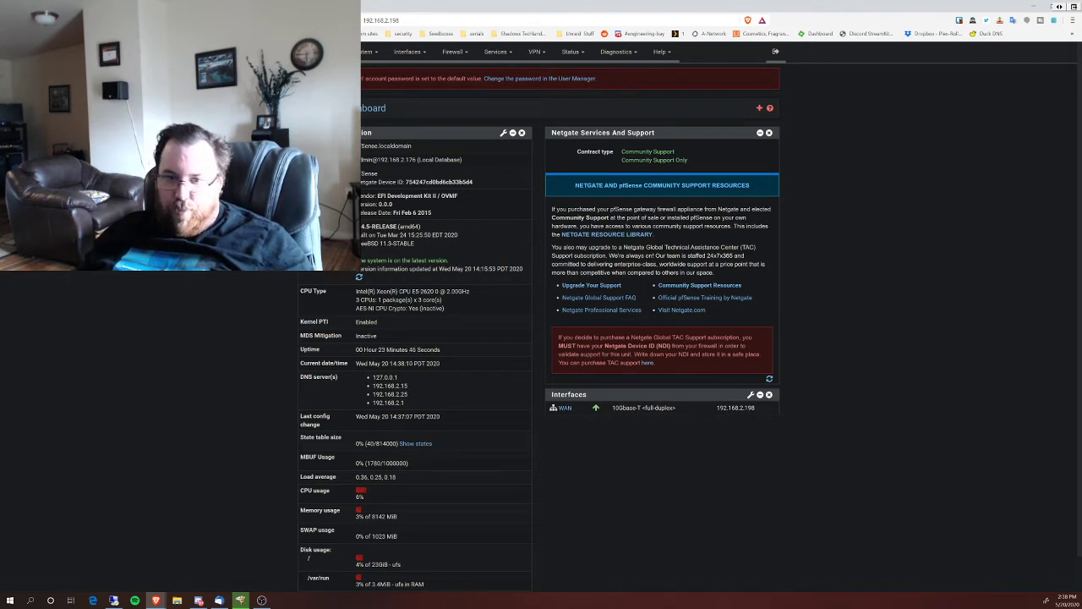
pyautogui.scroll(-1, 541, 338)
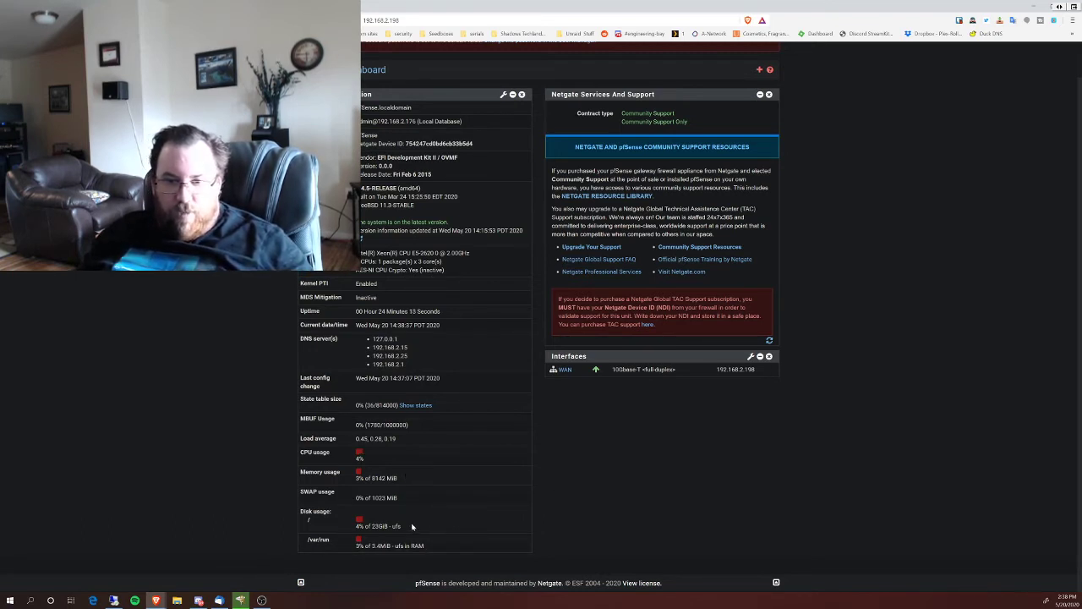
pyautogui.scroll(1, 471, 459)
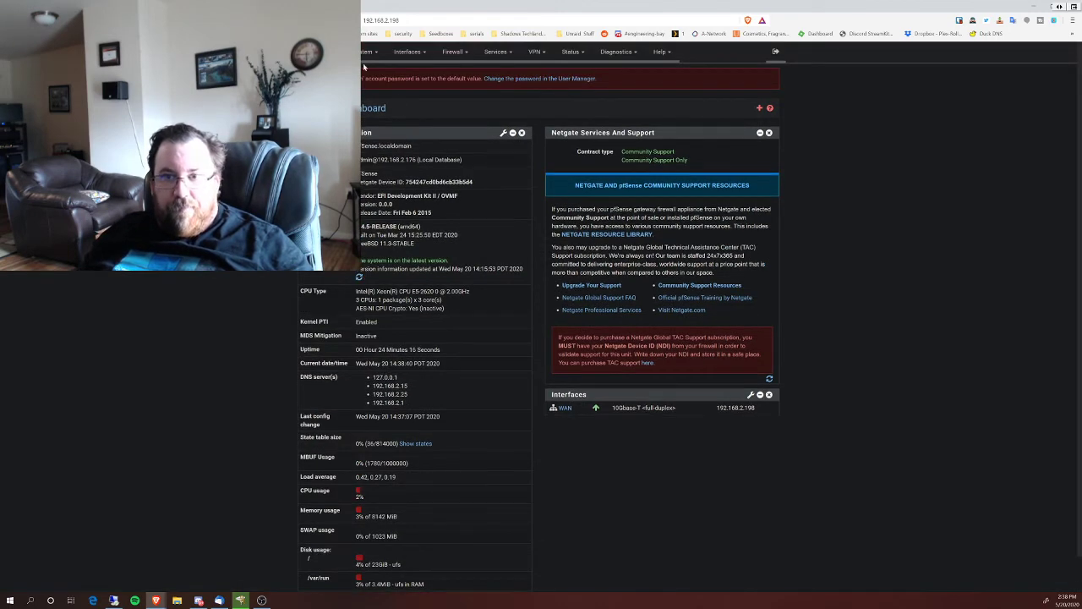
# Examine the advanced Admin Access settings, from the webConfigurator protocol through Secure Shell, login protection and serial communications.
pyautogui.click(366, 52)
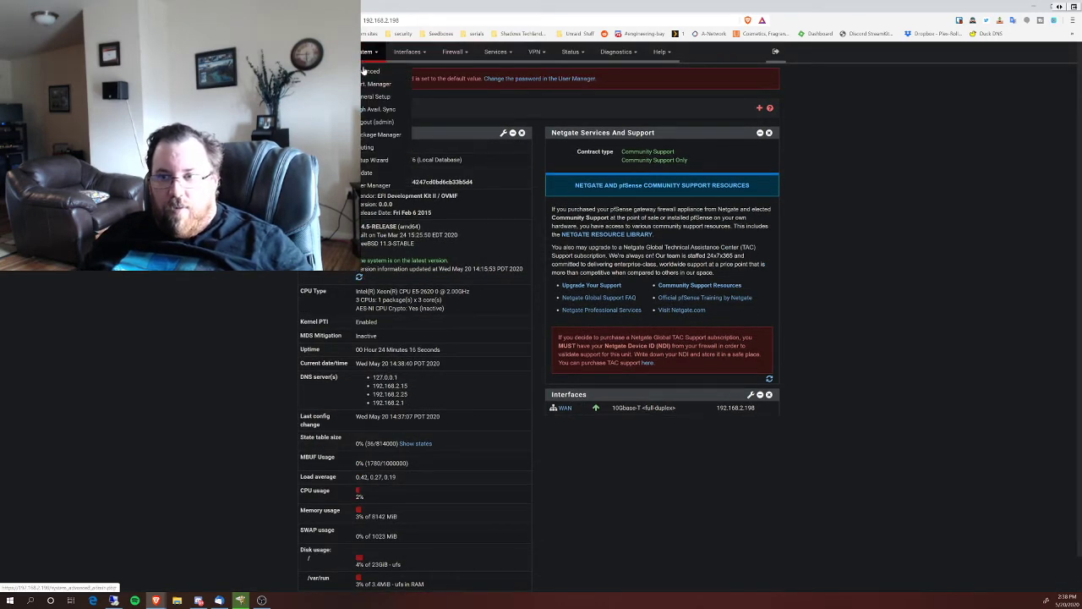
pyautogui.click(365, 71)
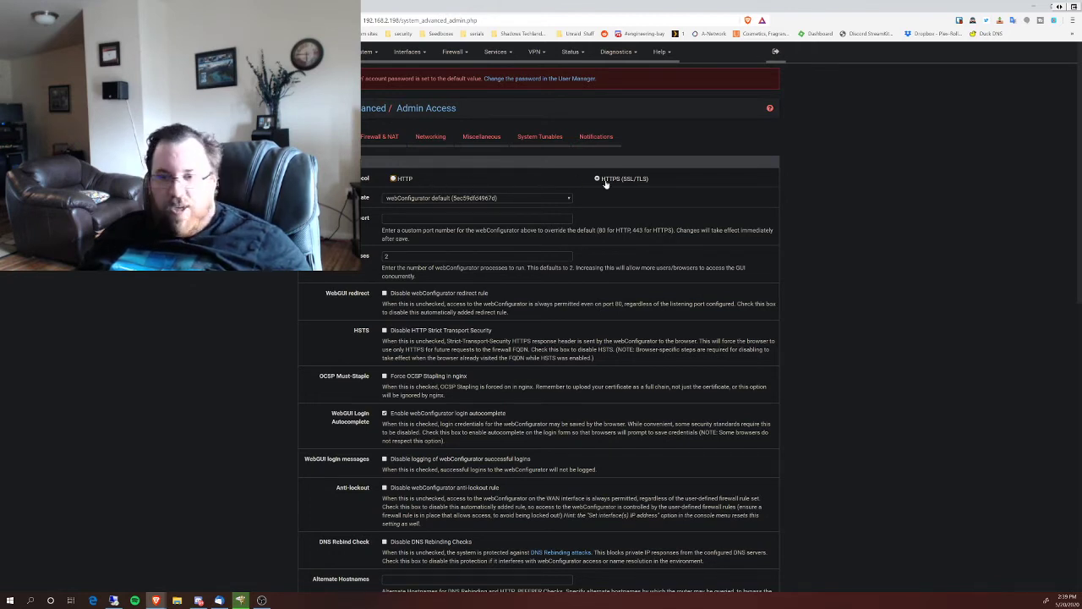
pyautogui.scroll(-3, 608, 160)
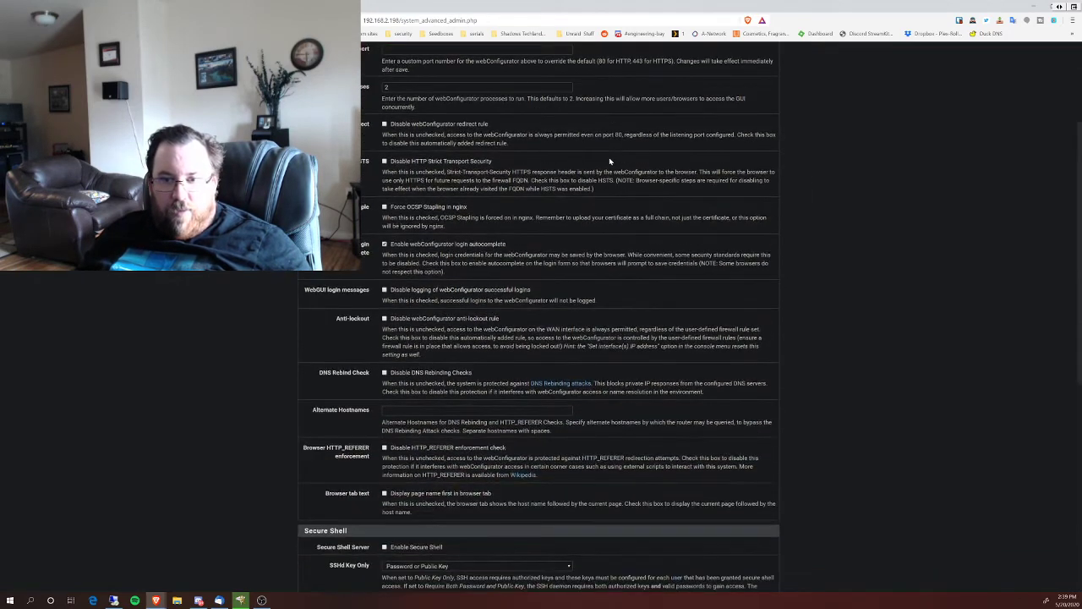
pyautogui.scroll(-2, 550, 238)
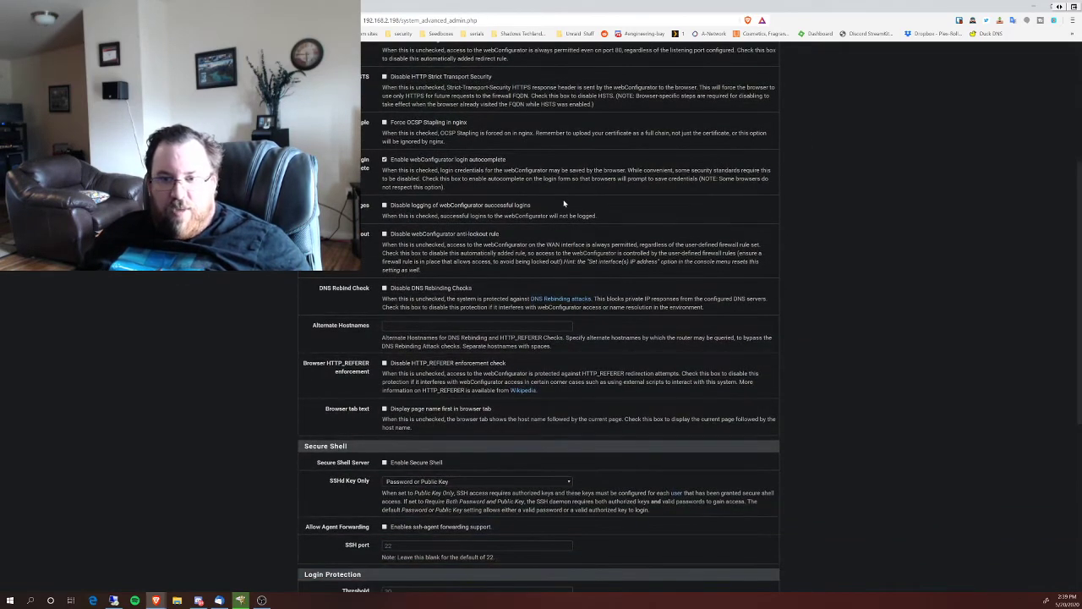
pyautogui.scroll(-3, 564, 203)
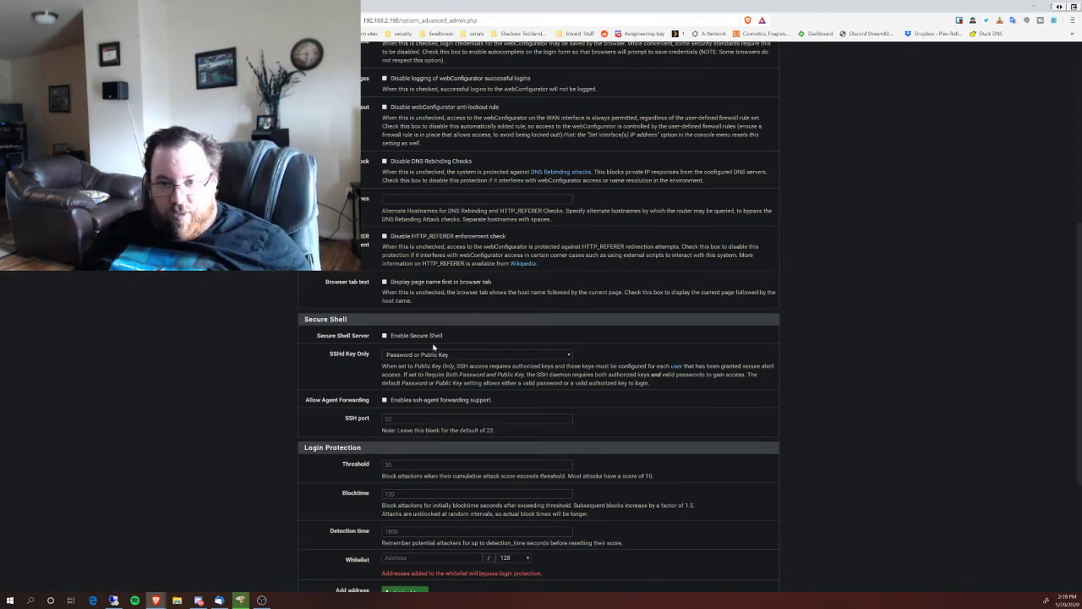
pyautogui.scroll(-1, 433, 340)
pyautogui.scroll(-2, 433, 340)
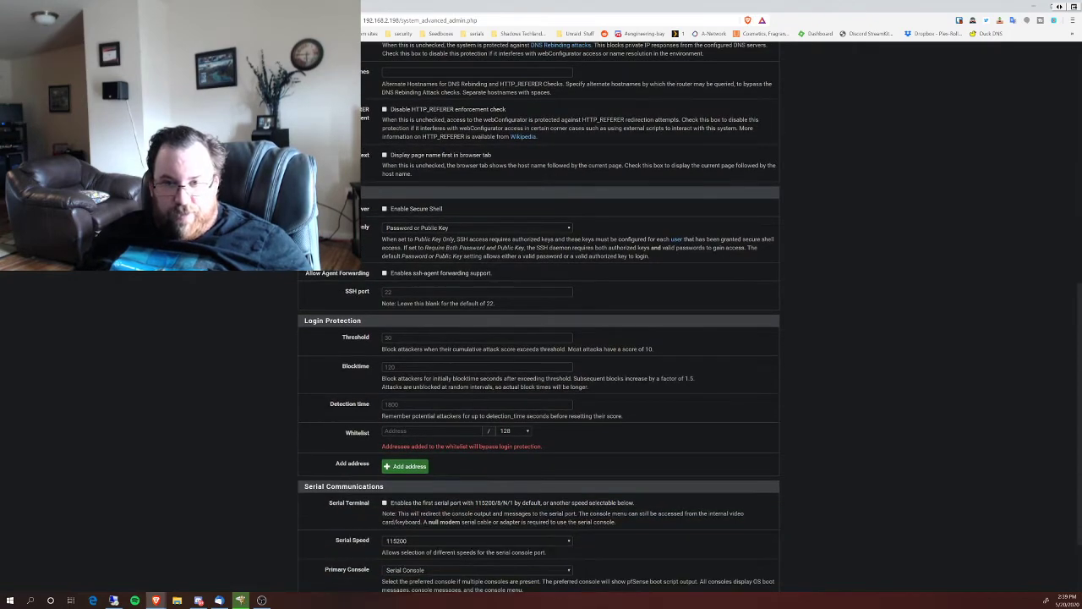
pyautogui.scroll(-2, 433, 340)
pyautogui.scroll(10, 394, 164)
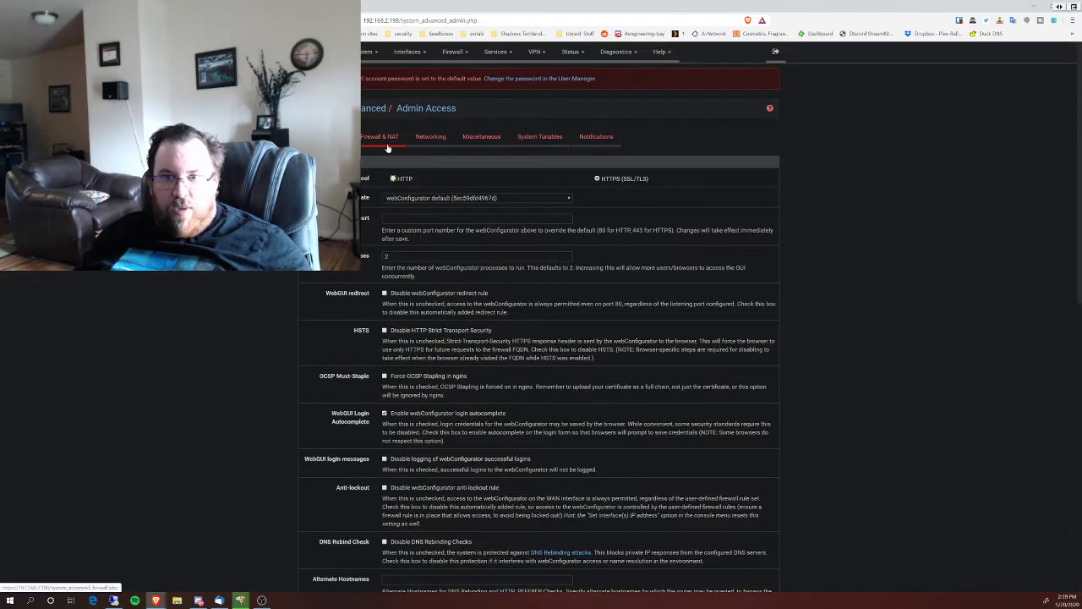
# Examine the advanced Firewall & NAT settings, including the bogon update frequency and state timeouts.
pyautogui.click(379, 138)
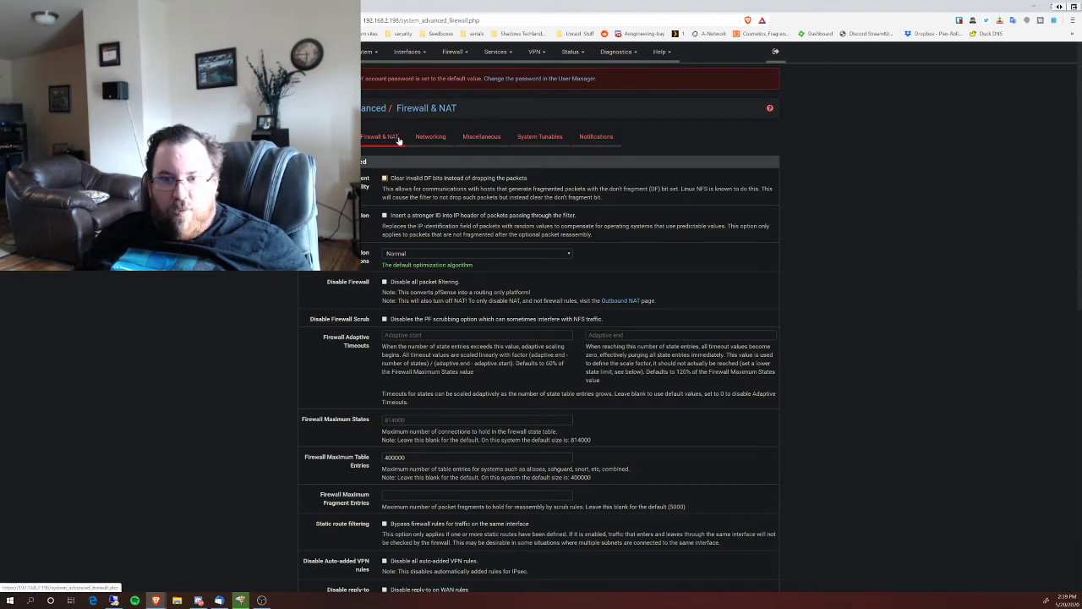
pyautogui.scroll(-3, 395, 143)
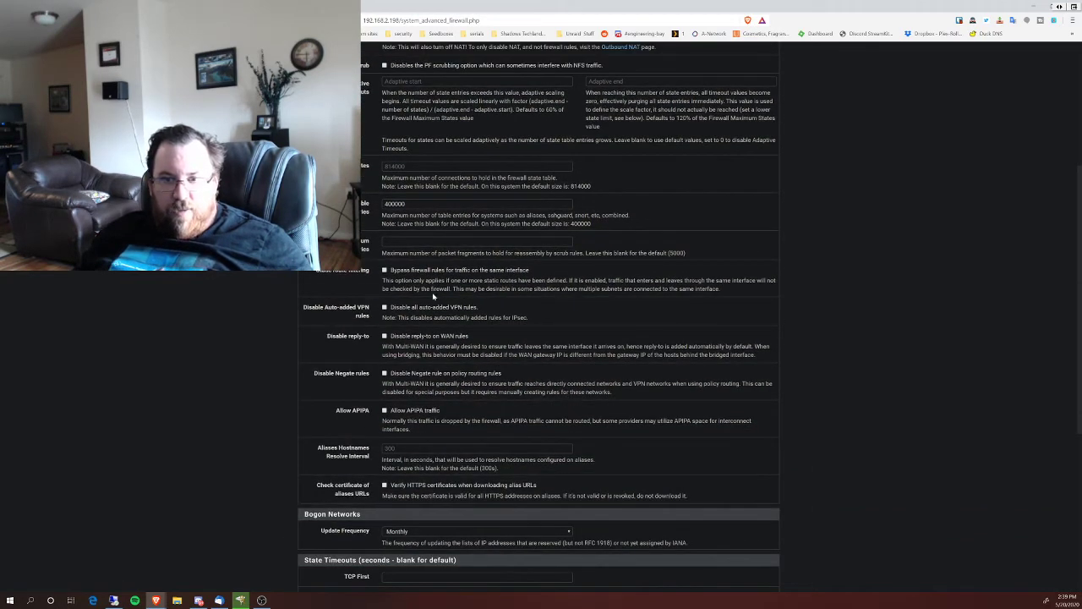
pyautogui.scroll(-3, 538, 316)
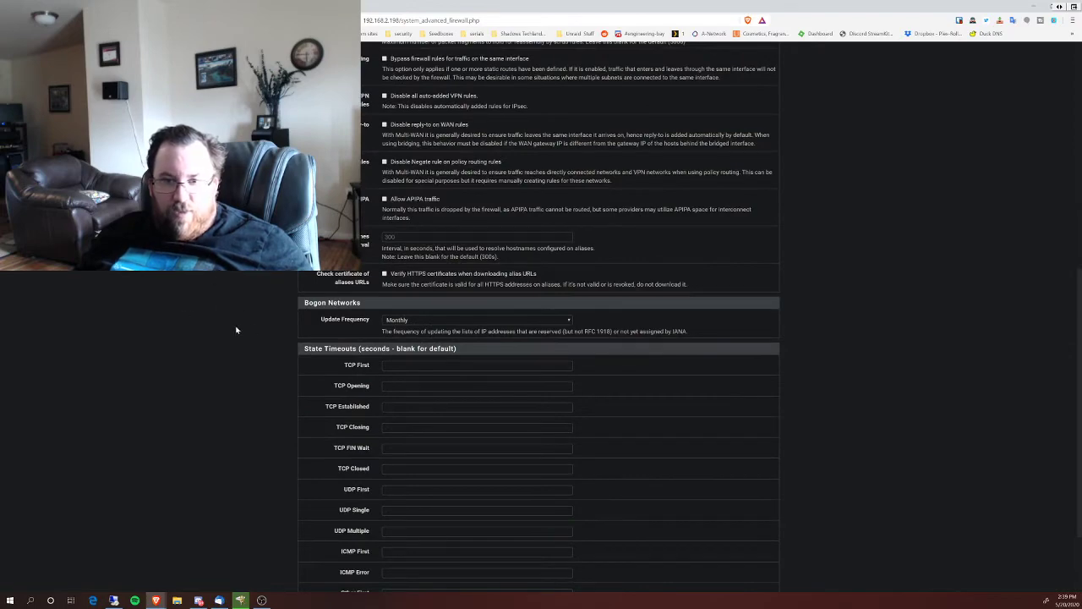
pyautogui.scroll(6, 245, 325)
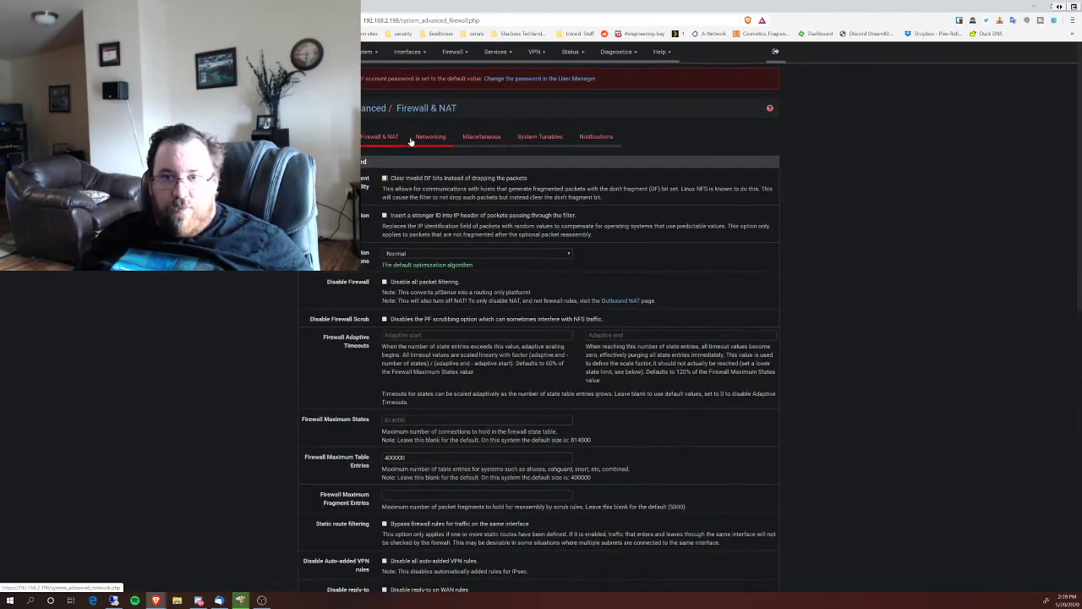
# Examine the advanced Networking settings, from the IPv6 options and DHCP6 DUID to the network interface offloading options.
pyautogui.click(430, 136)
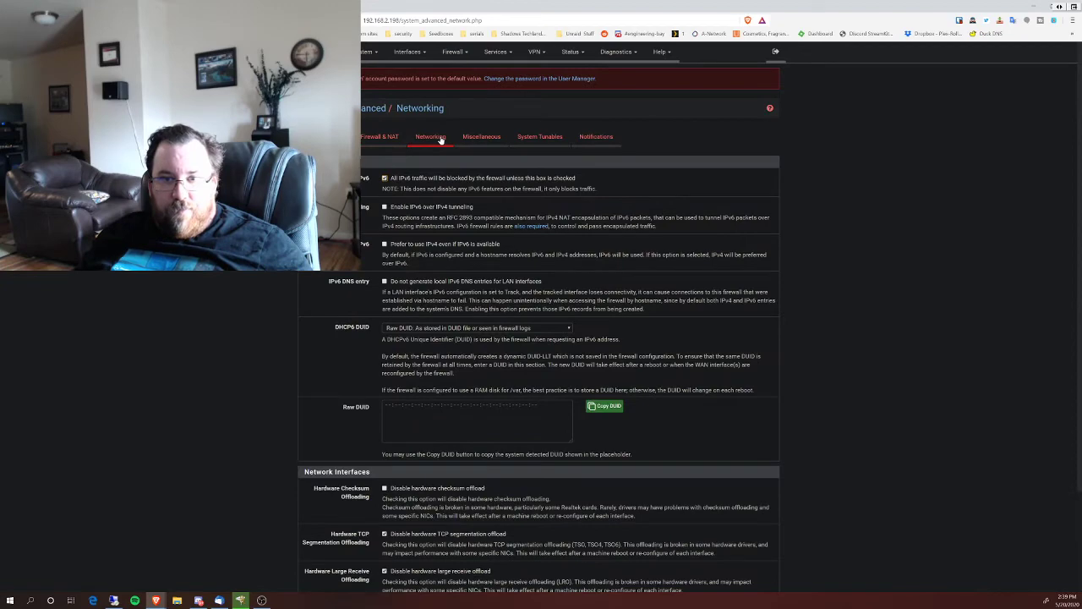
pyautogui.scroll(-3, 441, 140)
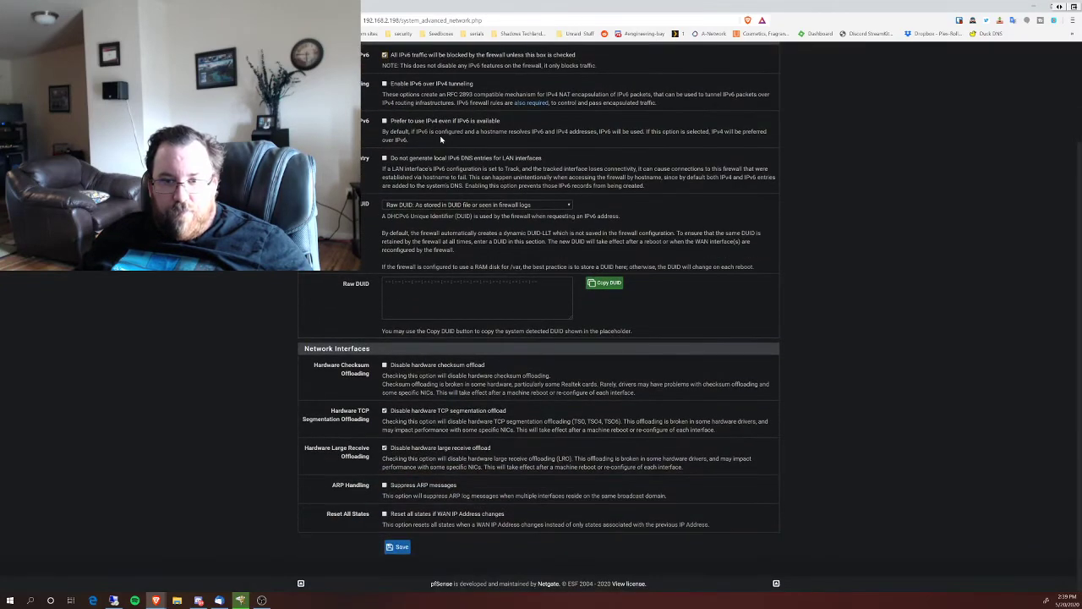
pyautogui.scroll(2, 238, 366)
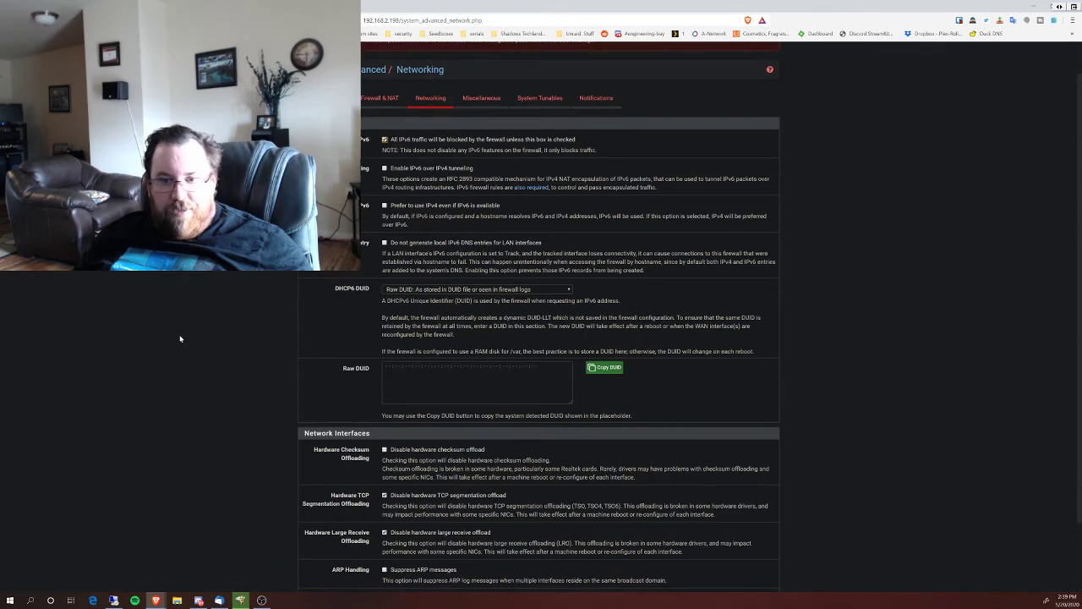
pyautogui.scroll(-3, 485, 296)
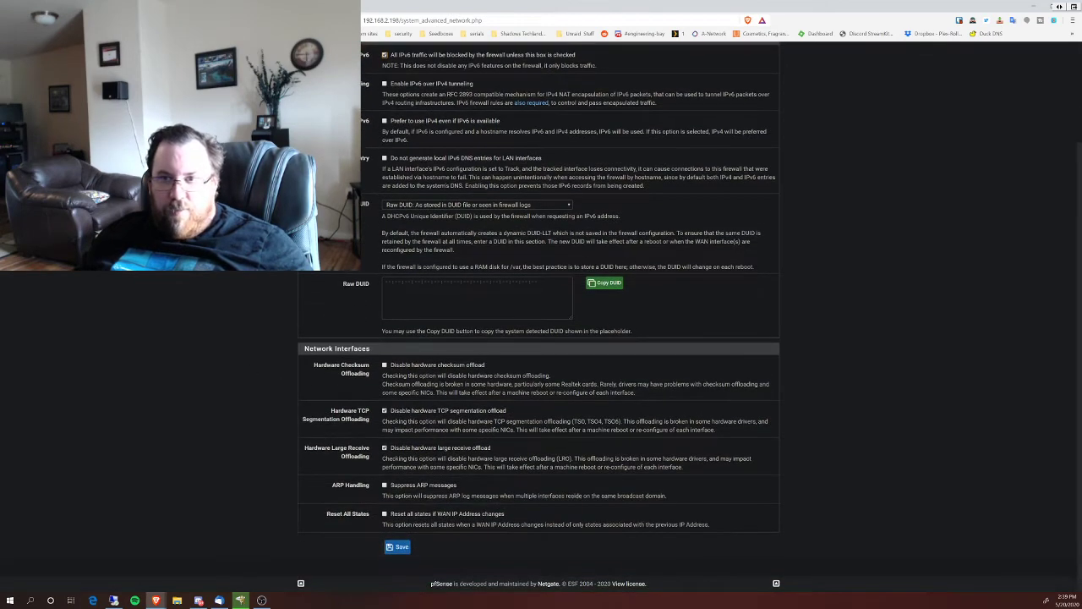
pyautogui.scroll(5, 485, 211)
# Look over the advanced Miscellaneous settings and the System Tunables list.
pyautogui.click(484, 141)
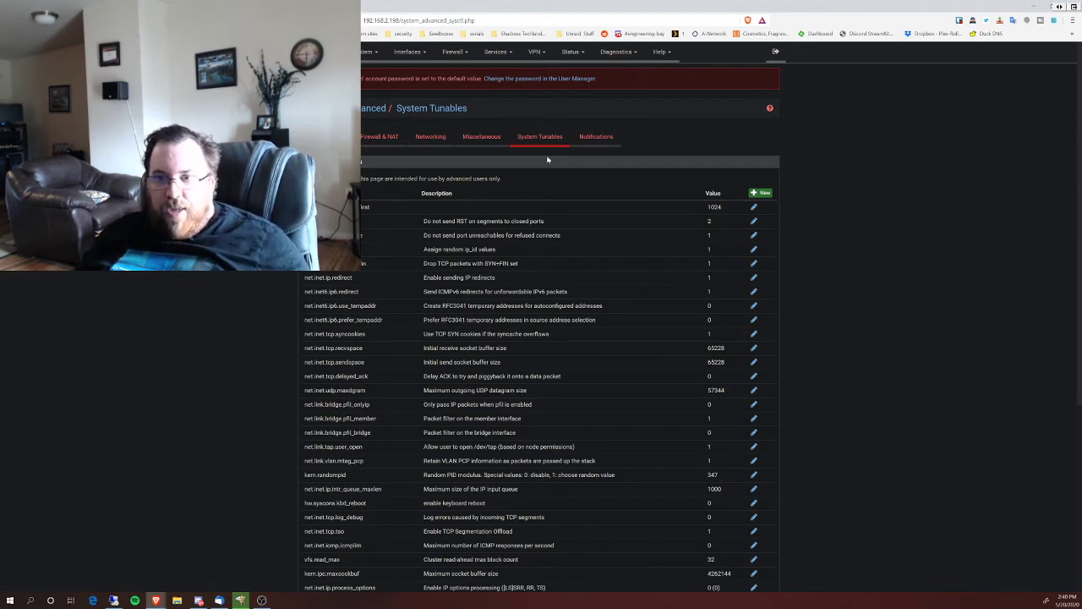
pyautogui.scroll(-2, 546, 359)
pyautogui.scroll(2, 508, 369)
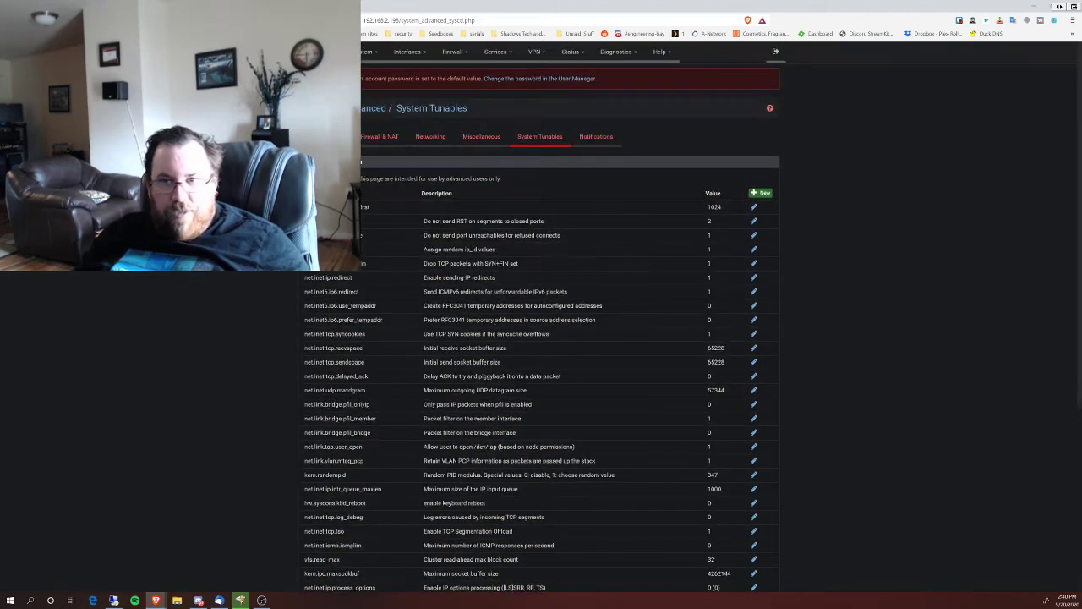
# Examine the General Setup page, covering hostname and domain, DNS servers, localization and webConfigurator options.
pyautogui.click(374, 53)
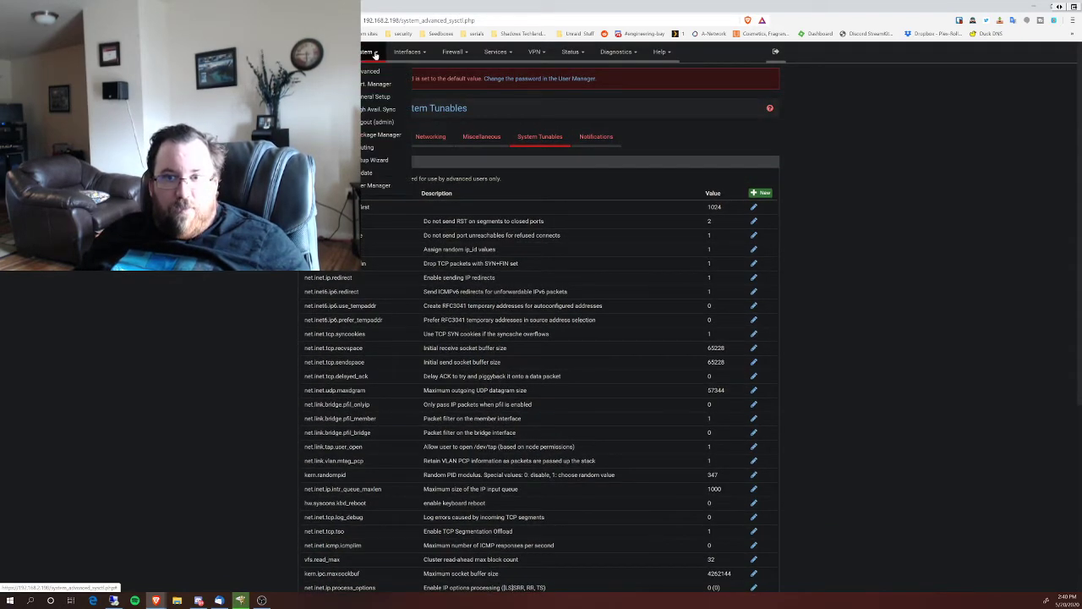
pyautogui.click(383, 97)
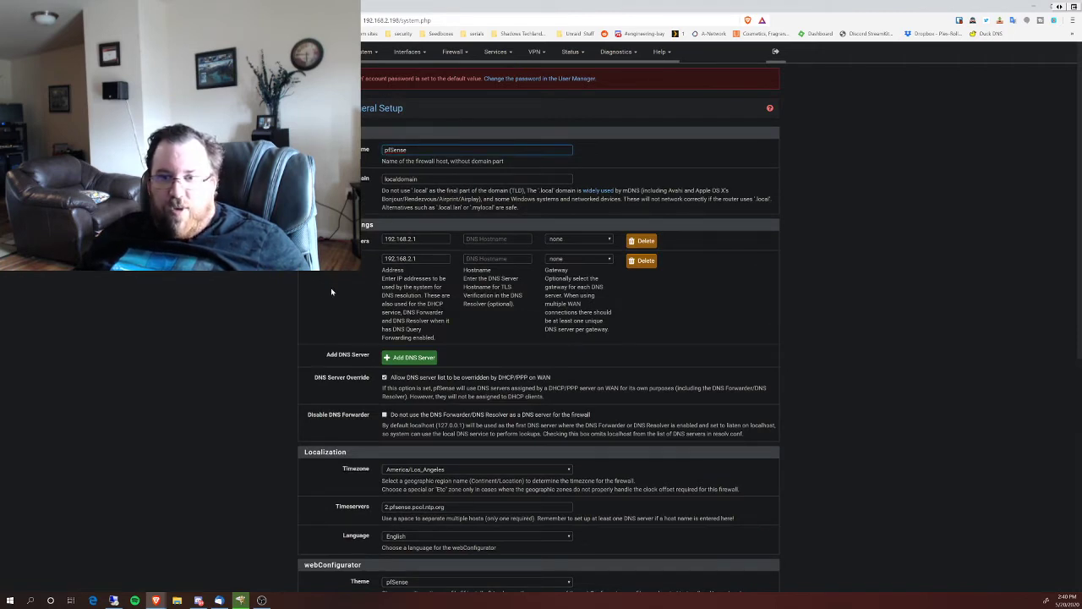
pyautogui.scroll(-3, 444, 244)
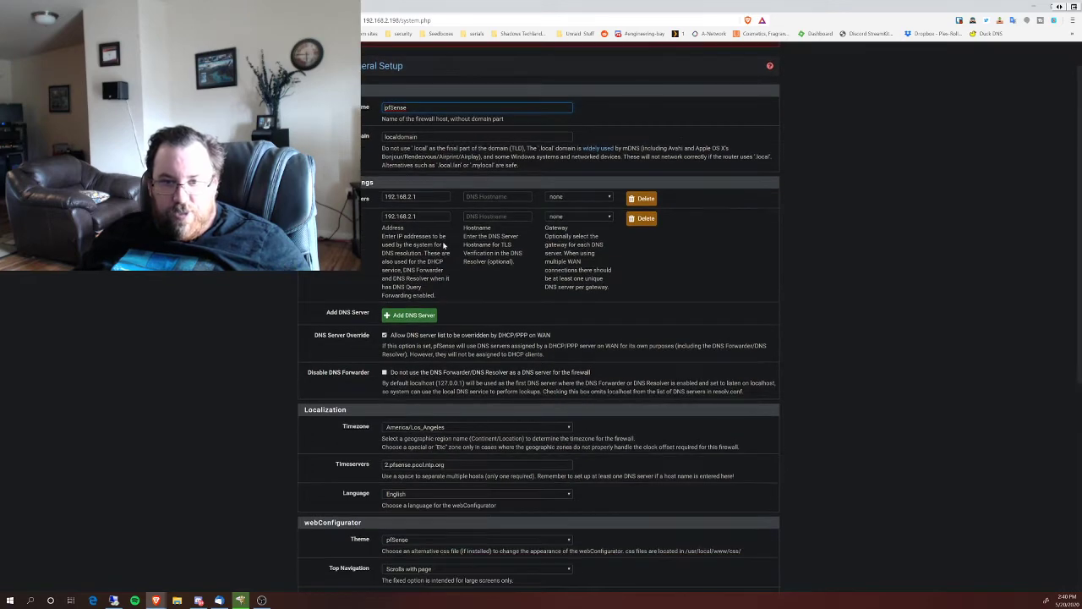
pyautogui.scroll(-3, 443, 244)
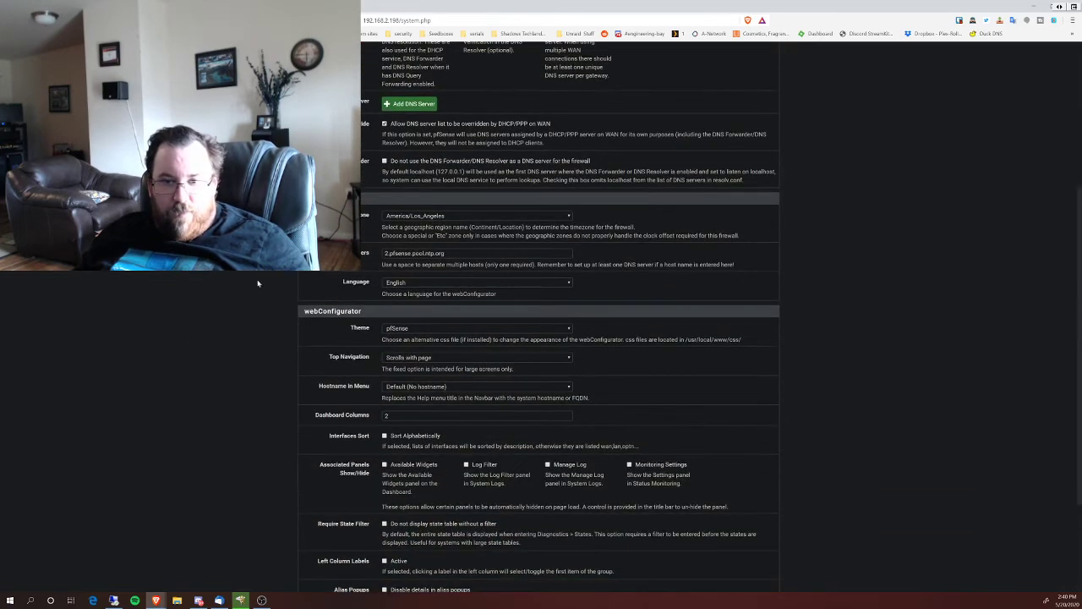
pyautogui.scroll(-1, 259, 283)
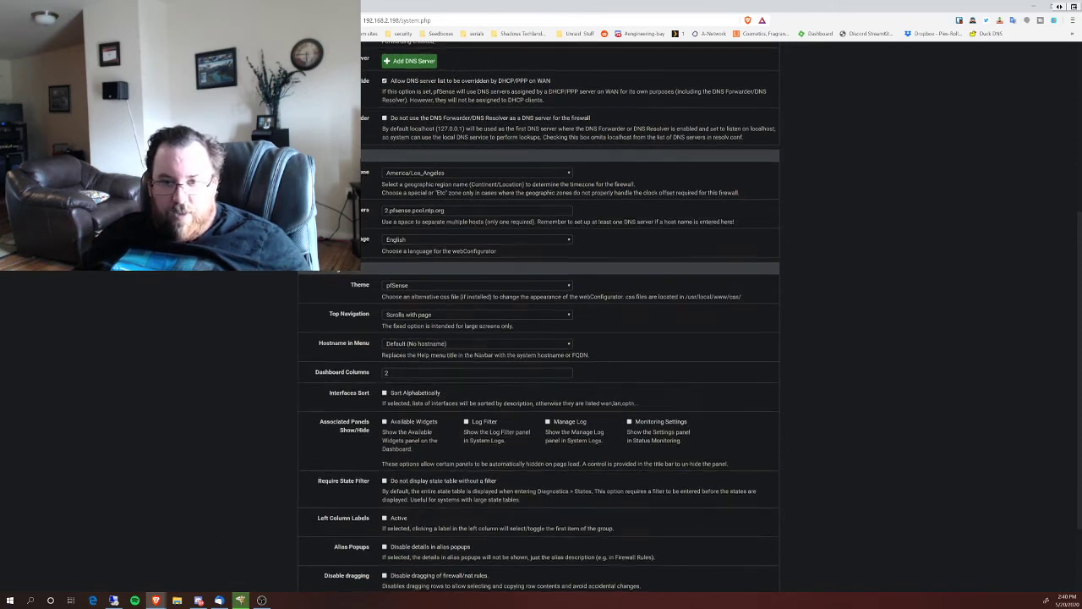
pyautogui.scroll(-3, 539, 339)
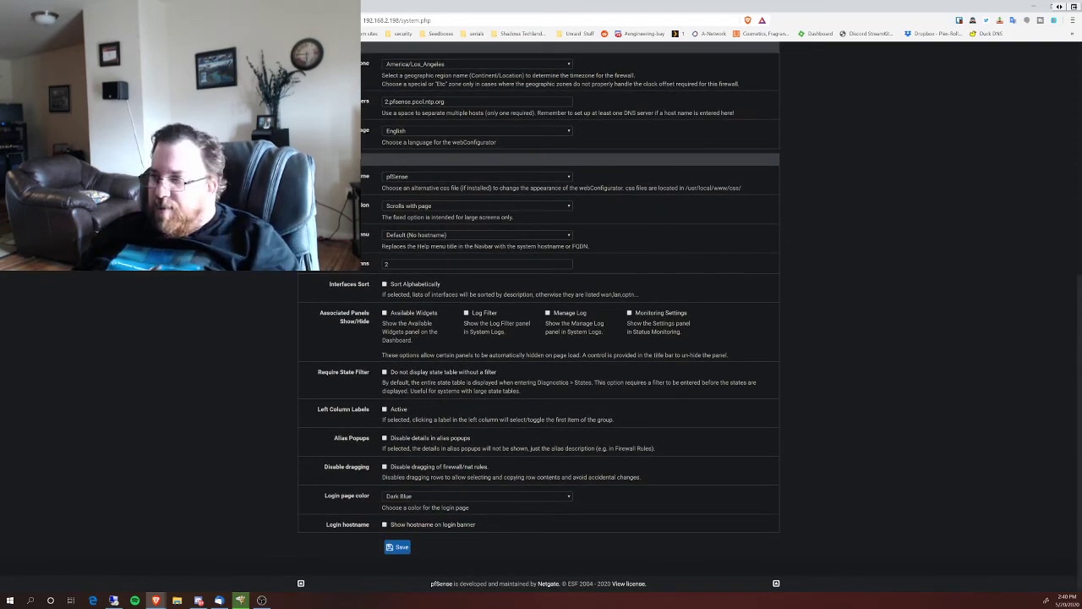
pyautogui.scroll(10, 313, 313)
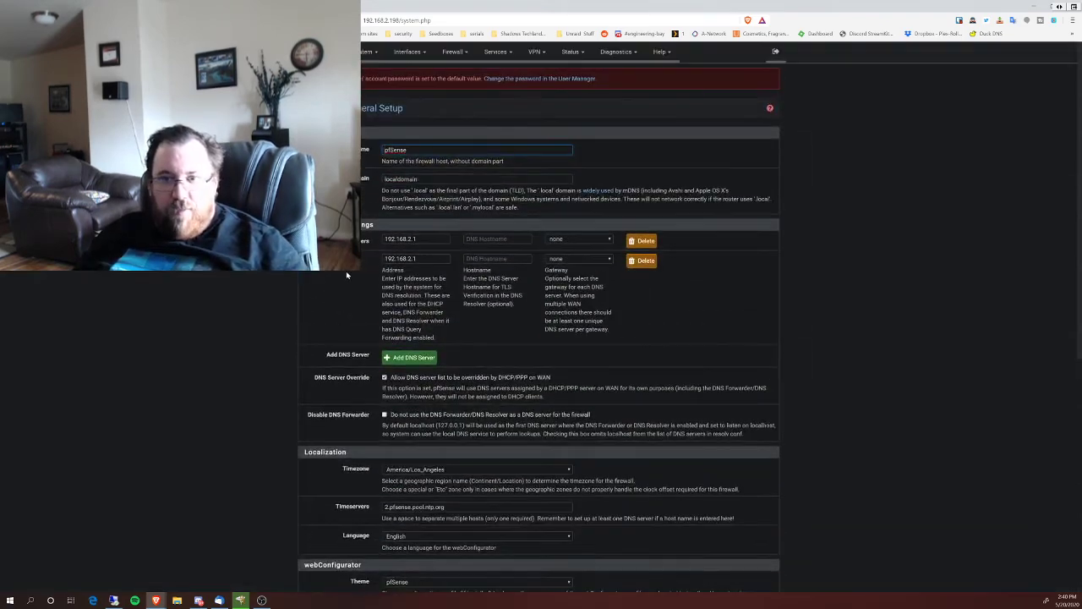
# Check the Package Manager's installed packages, and browse the available packages from the start of the list to haproxy and iperf.
pyautogui.click(370, 52)
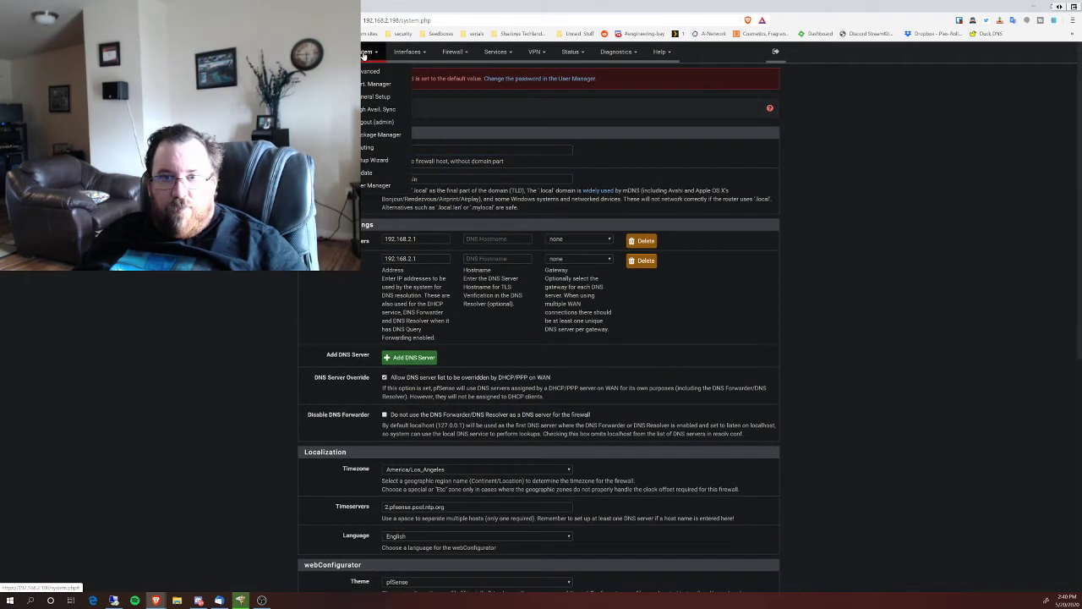
pyautogui.click(378, 136)
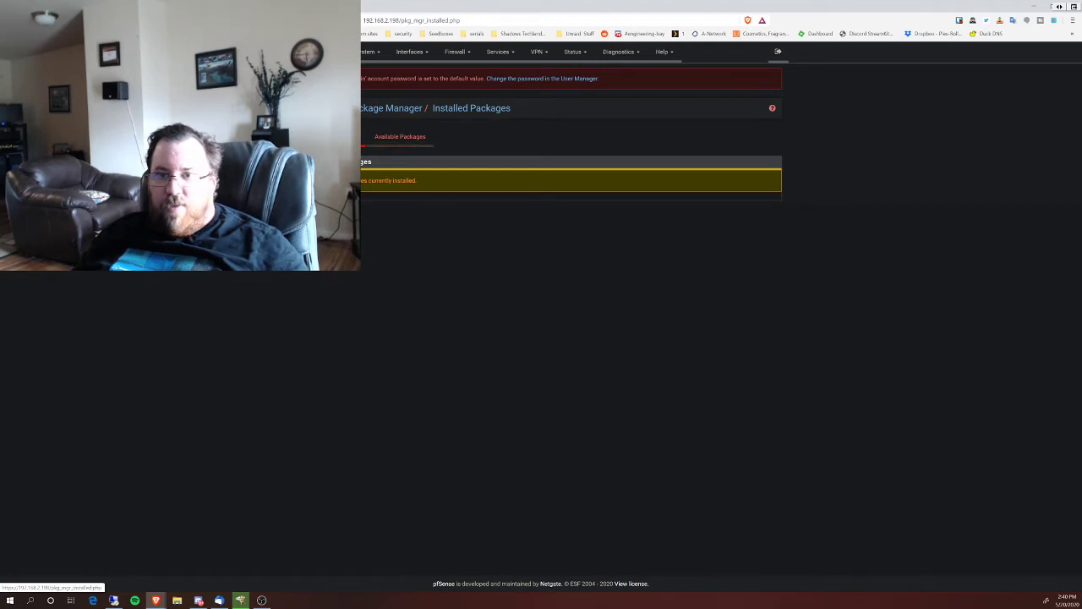
pyautogui.click(422, 145)
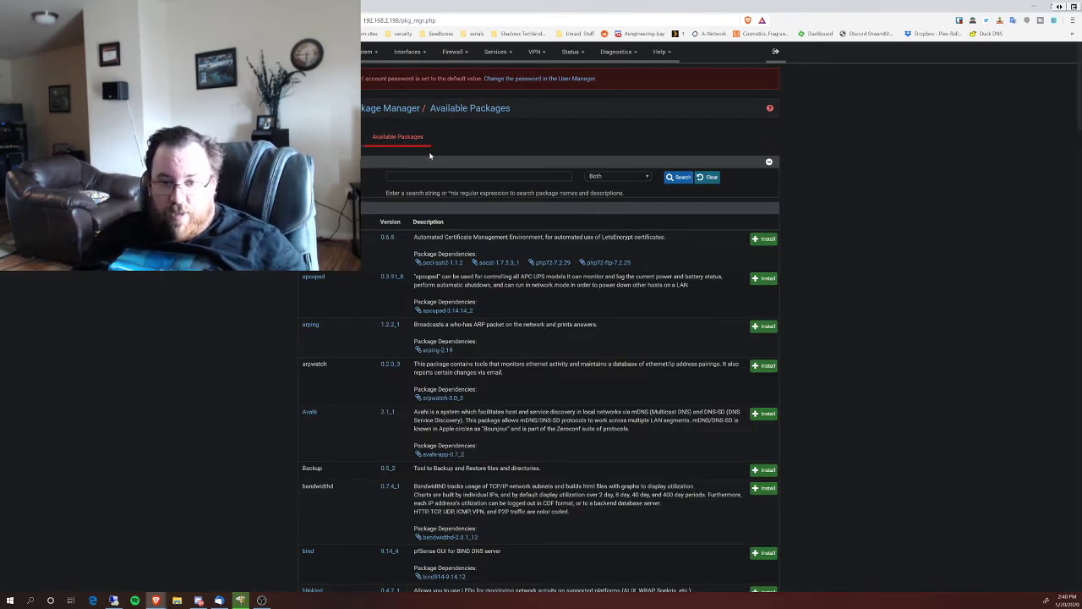
pyautogui.scroll(-1, 368, 280)
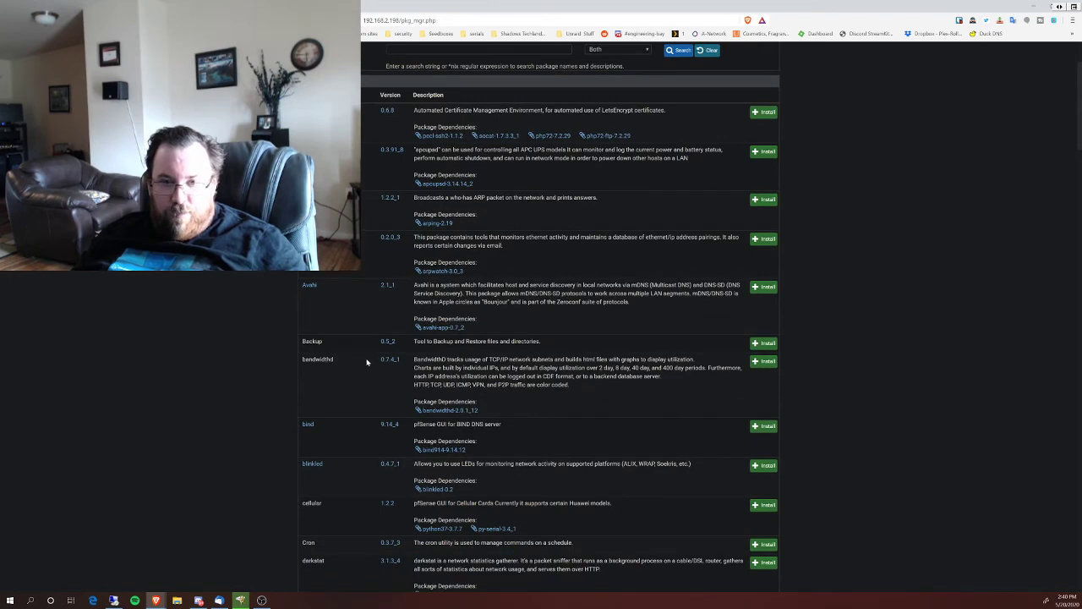
pyautogui.scroll(-1, 367, 358)
pyautogui.scroll(-1, 369, 362)
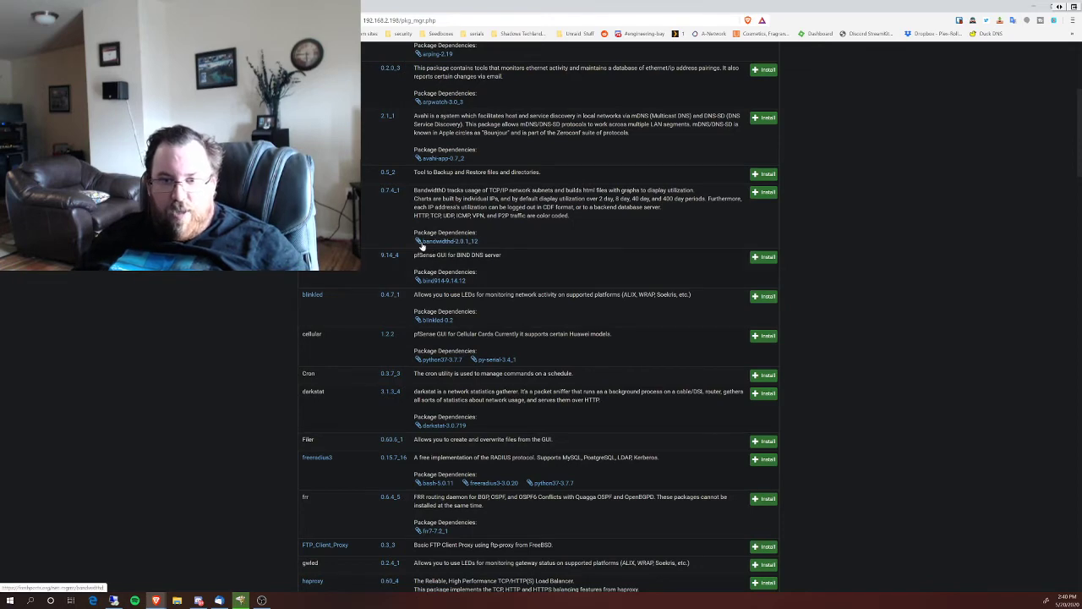
pyautogui.scroll(-1, 433, 246)
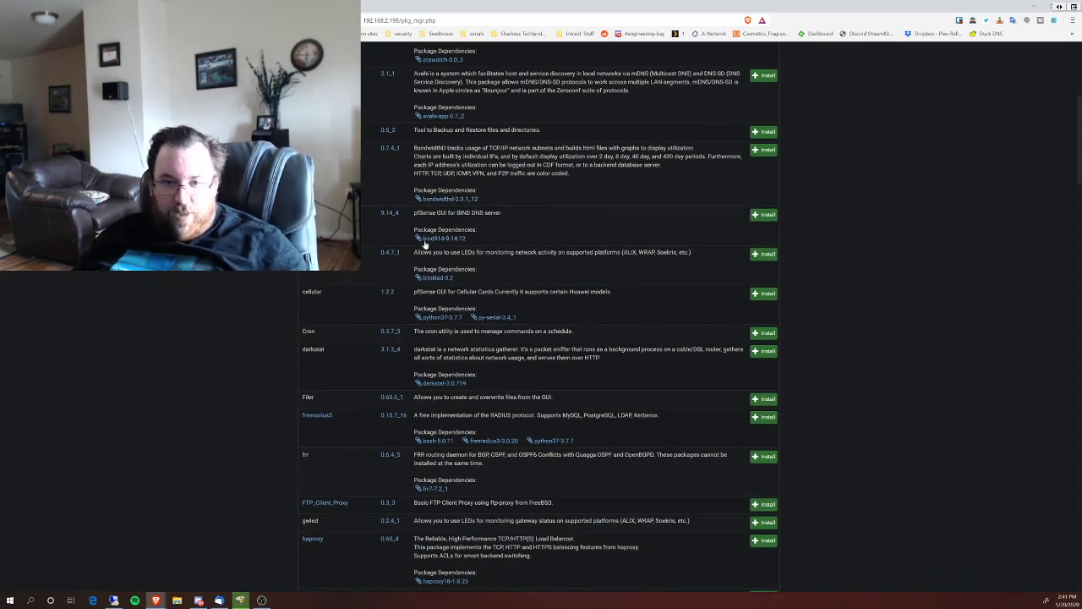
pyautogui.scroll(-2, 436, 245)
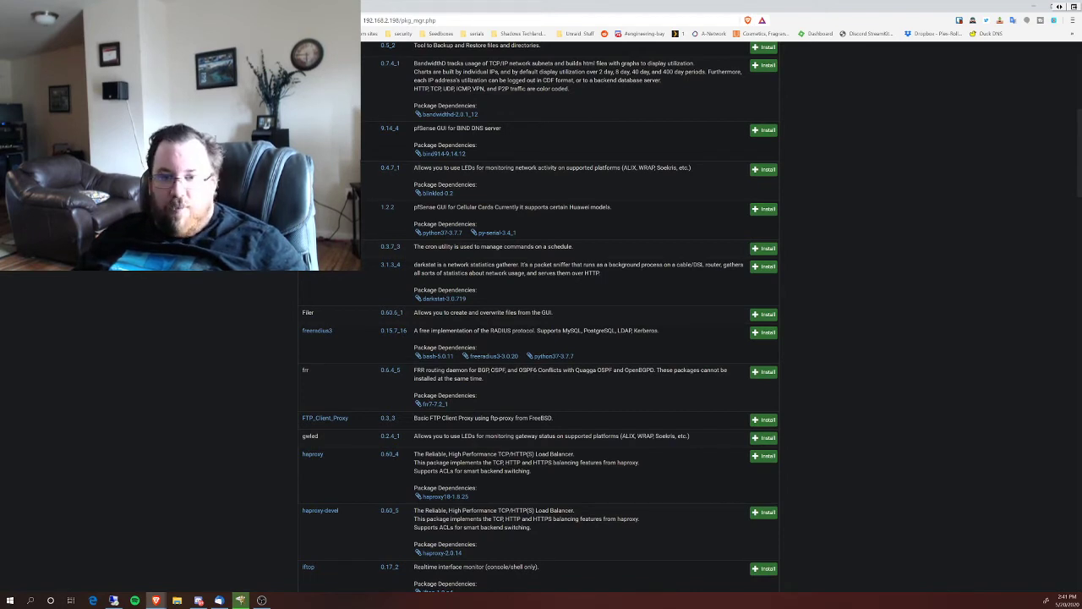
pyautogui.scroll(-1, 224, 312)
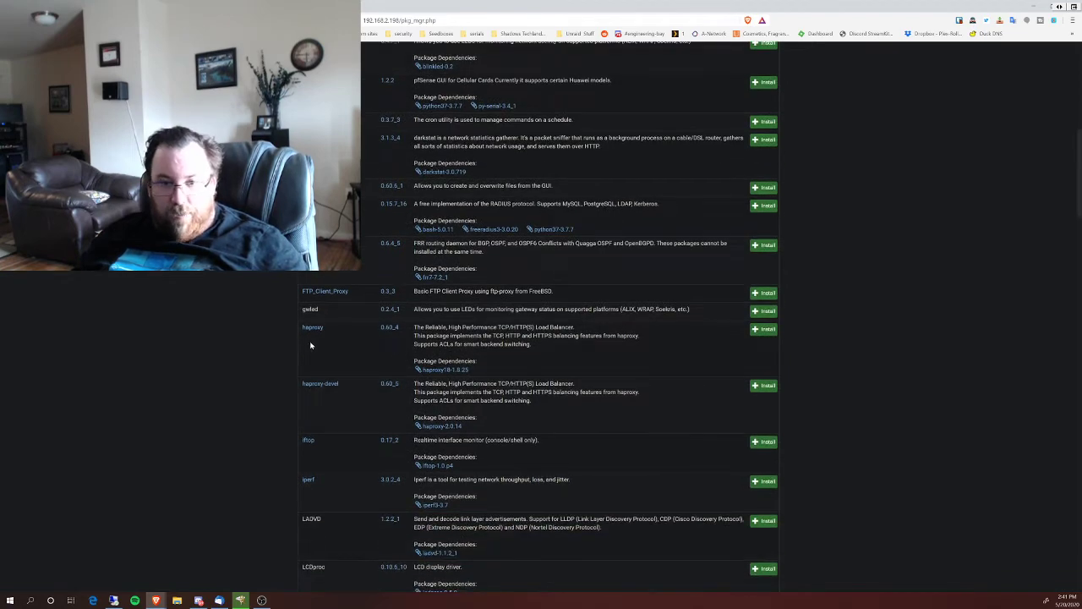
pyautogui.scroll(-3, 336, 356)
pyautogui.scroll(-5, 335, 356)
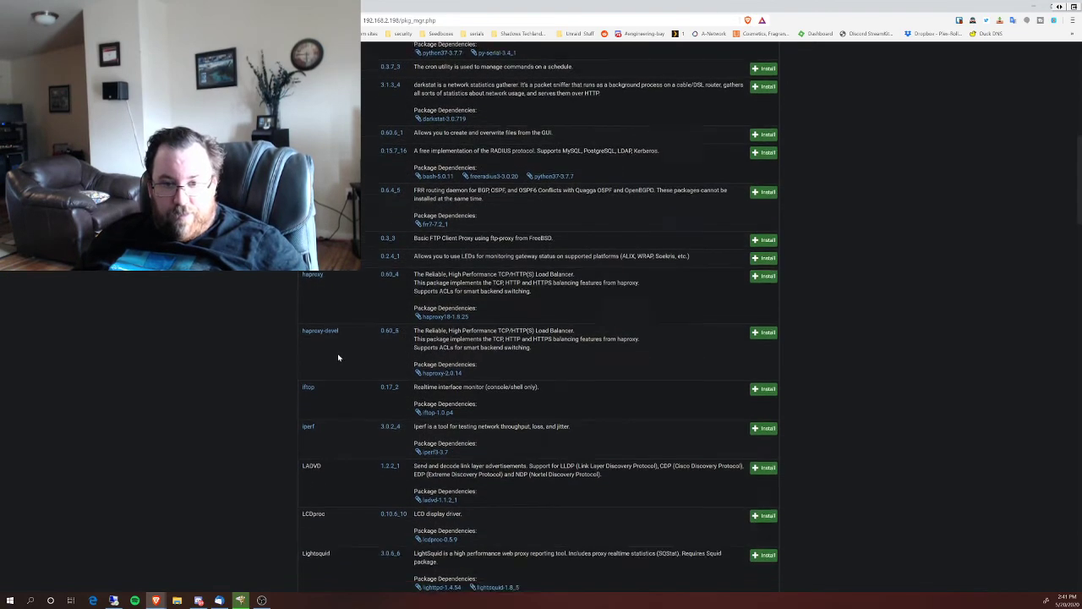
# Read through the available packages from Lightsquid to openvpn-client-export, including nmap, ntopng and Open-VM-Tools.
pyautogui.scroll(-2, 359, 337)
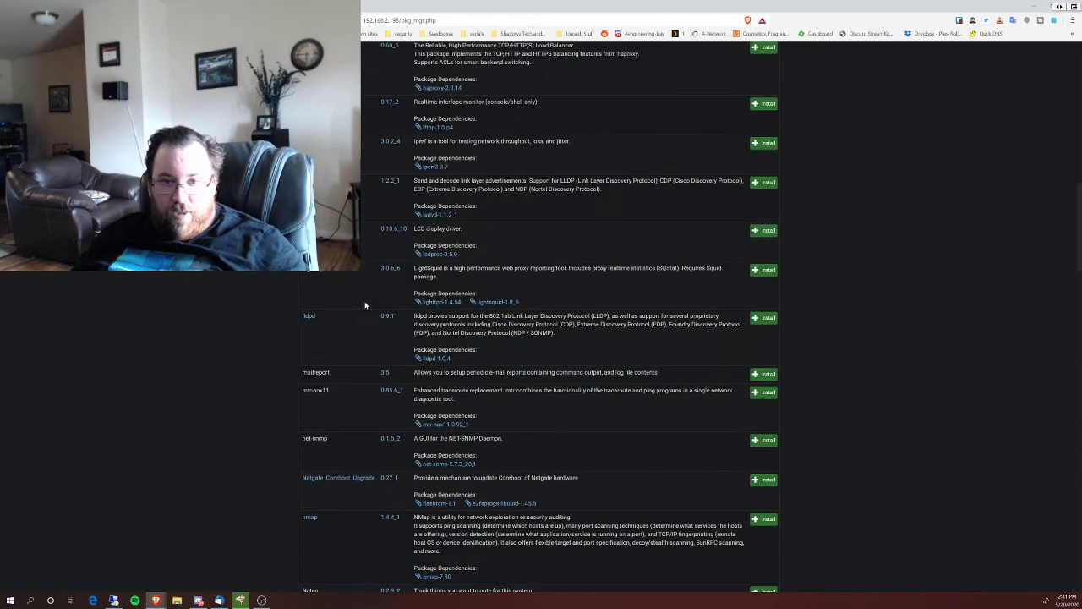
pyautogui.scroll(-4, 366, 296)
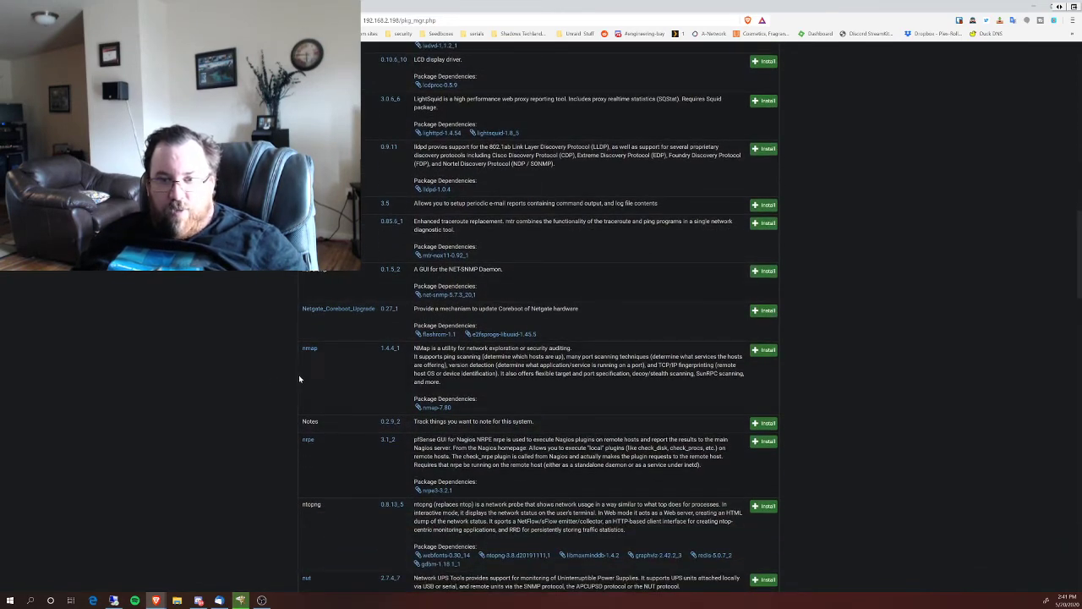
pyautogui.scroll(-1, 267, 356)
pyautogui.scroll(-3, 267, 342)
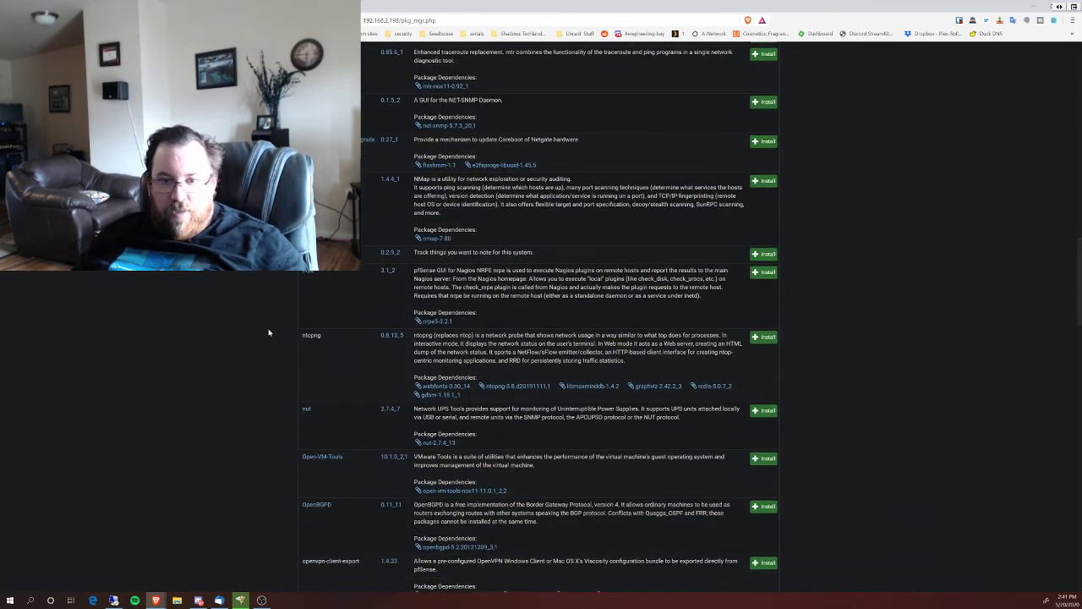
pyautogui.scroll(-1, 267, 314)
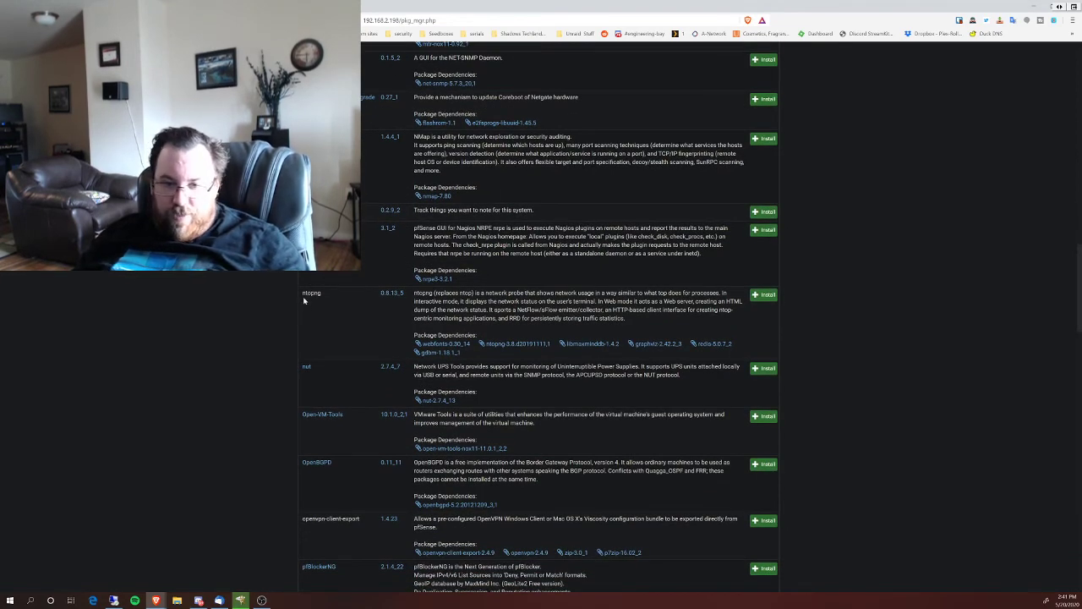
pyautogui.scroll(-2, 477, 431)
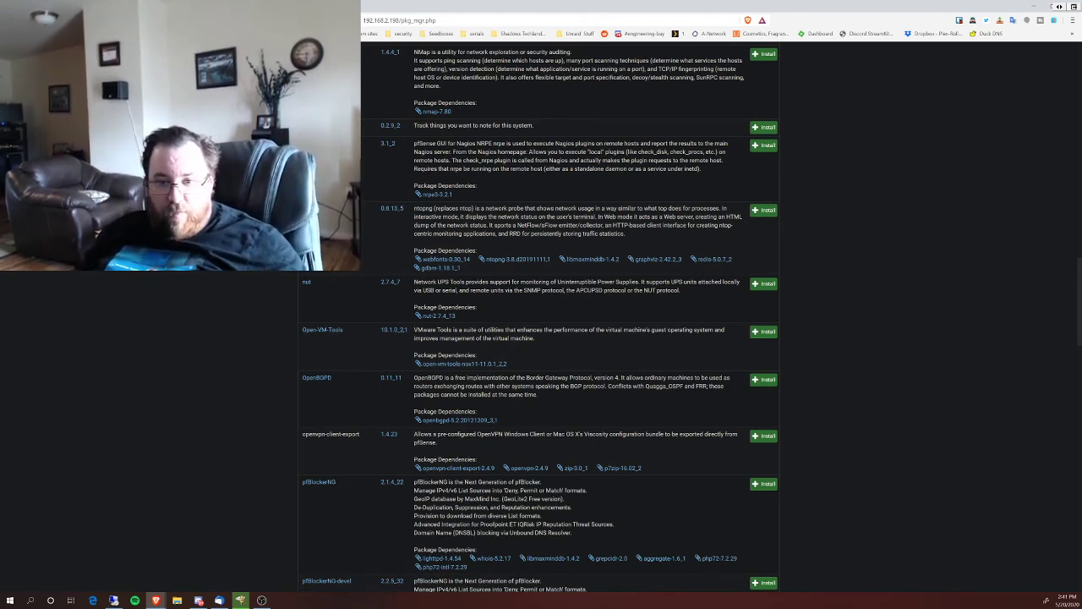
# Read through the available packages from pfBlockerNG to squid, including Quagga_OSPF, Service_Watchdog, snort and softflowd.
pyautogui.scroll(-1, 482, 444)
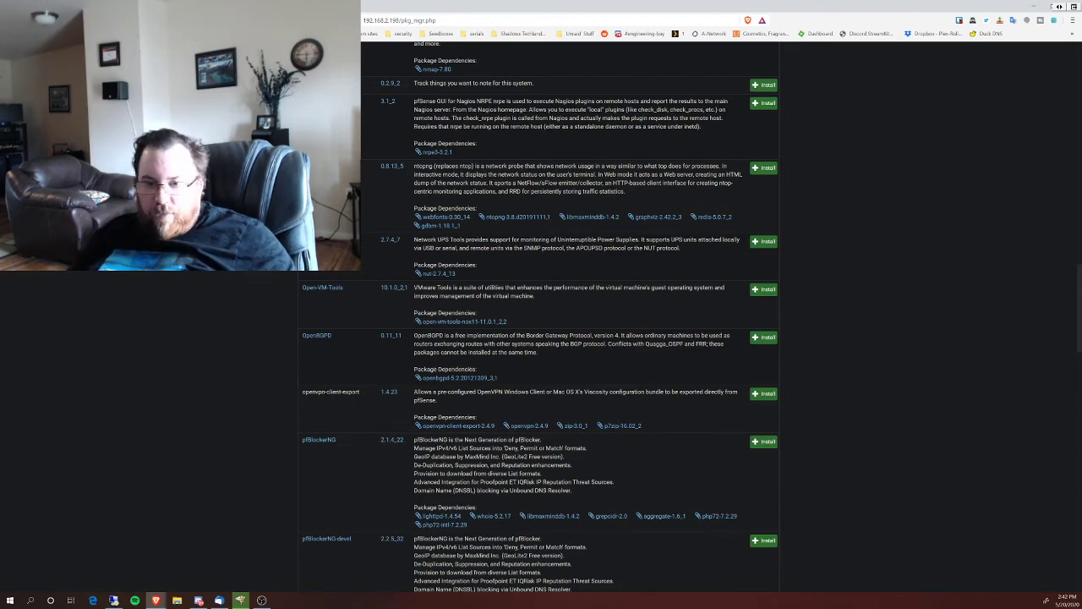
pyautogui.scroll(-3, 541, 317)
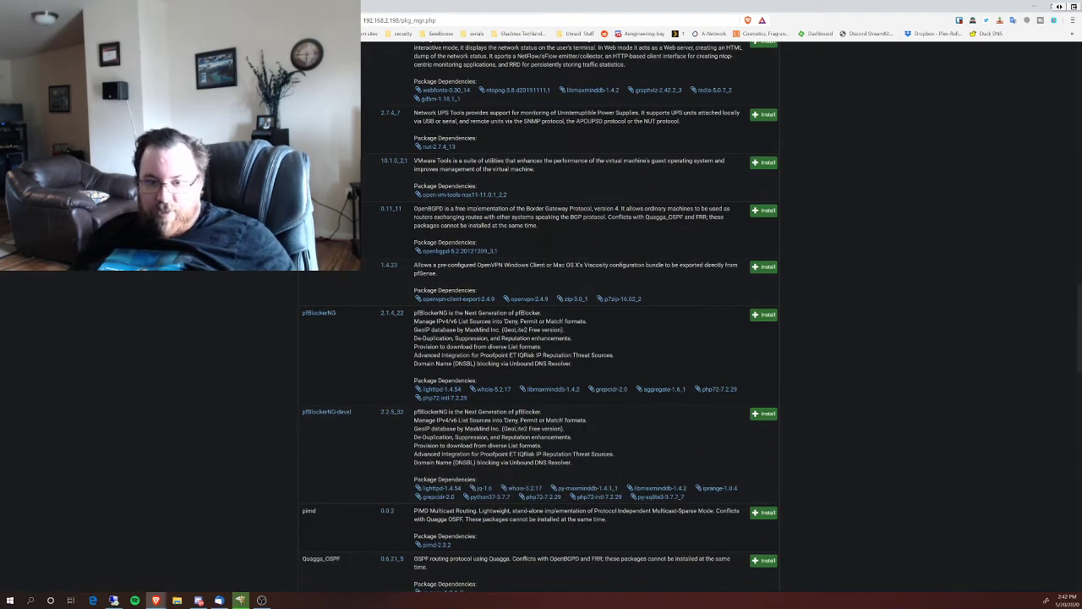
pyautogui.scroll(-3, 542, 316)
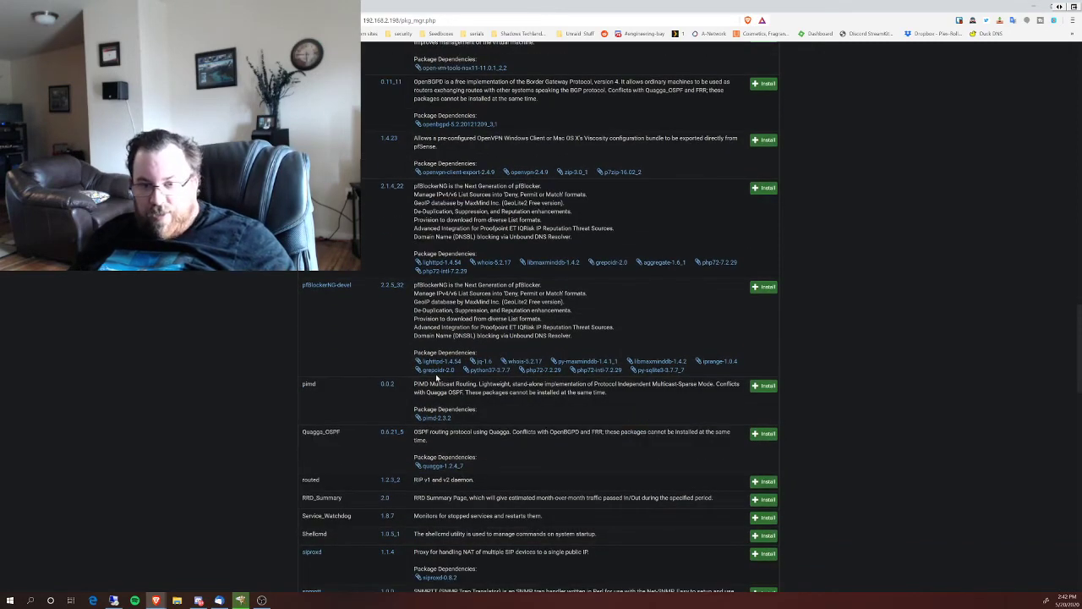
pyautogui.scroll(-1, 463, 347)
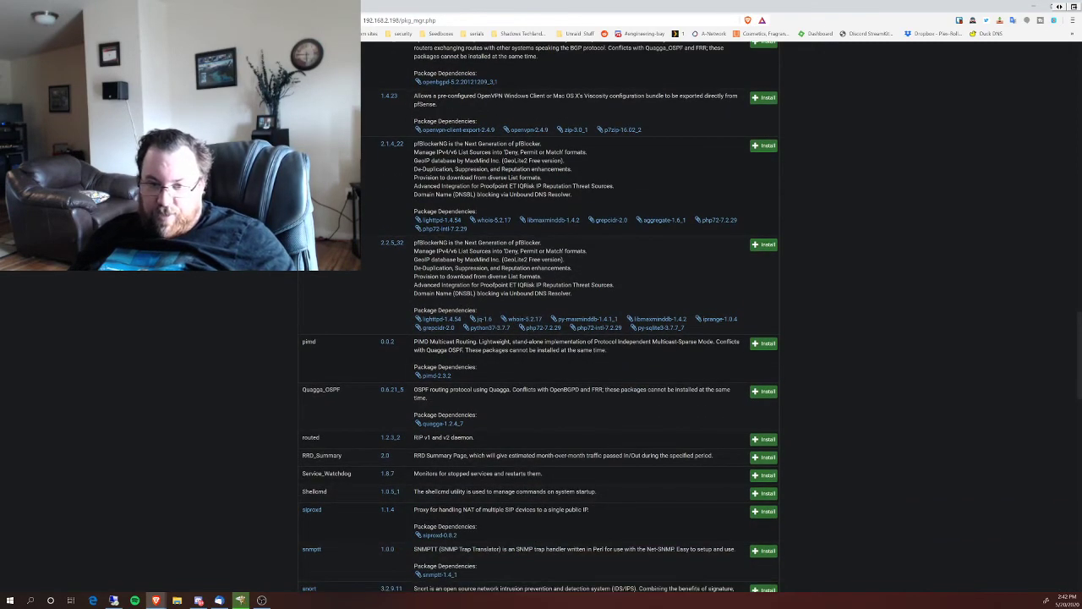
pyautogui.scroll(-2, 455, 300)
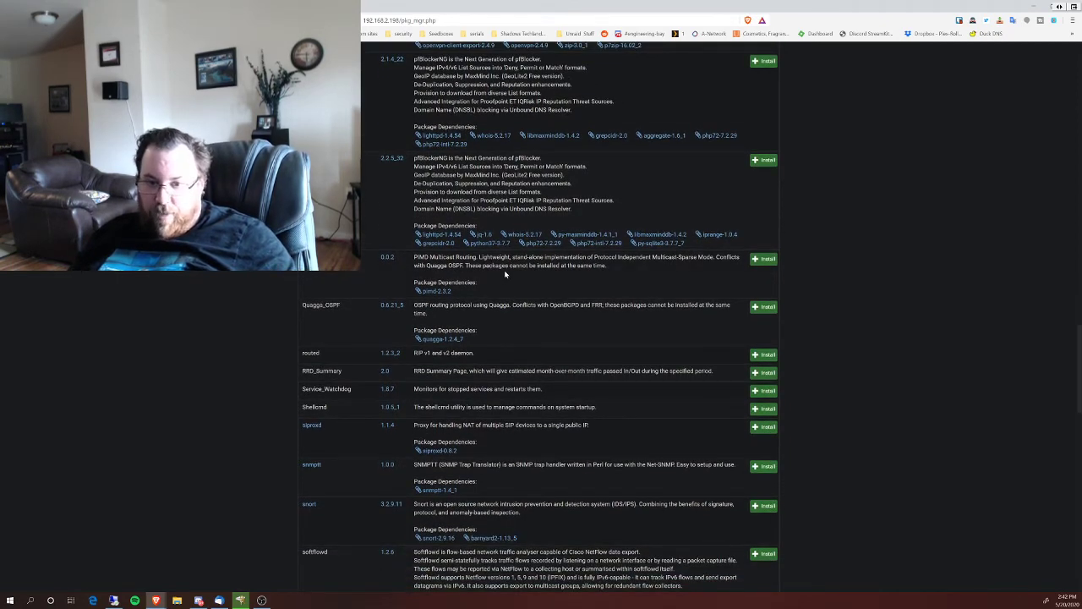
pyautogui.scroll(-3, 504, 270)
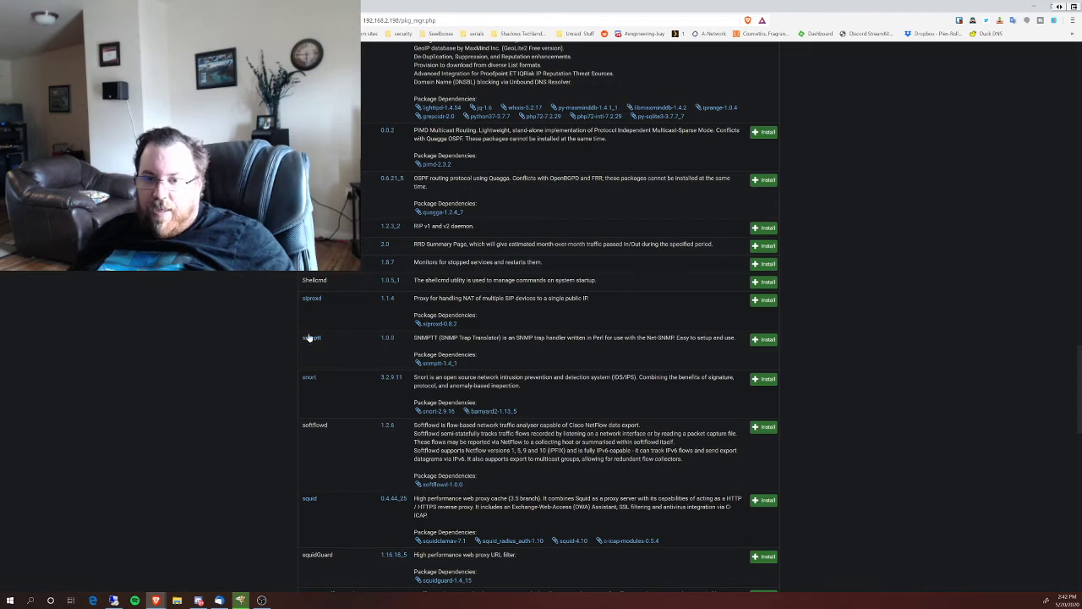
pyautogui.scroll(-1, 310, 334)
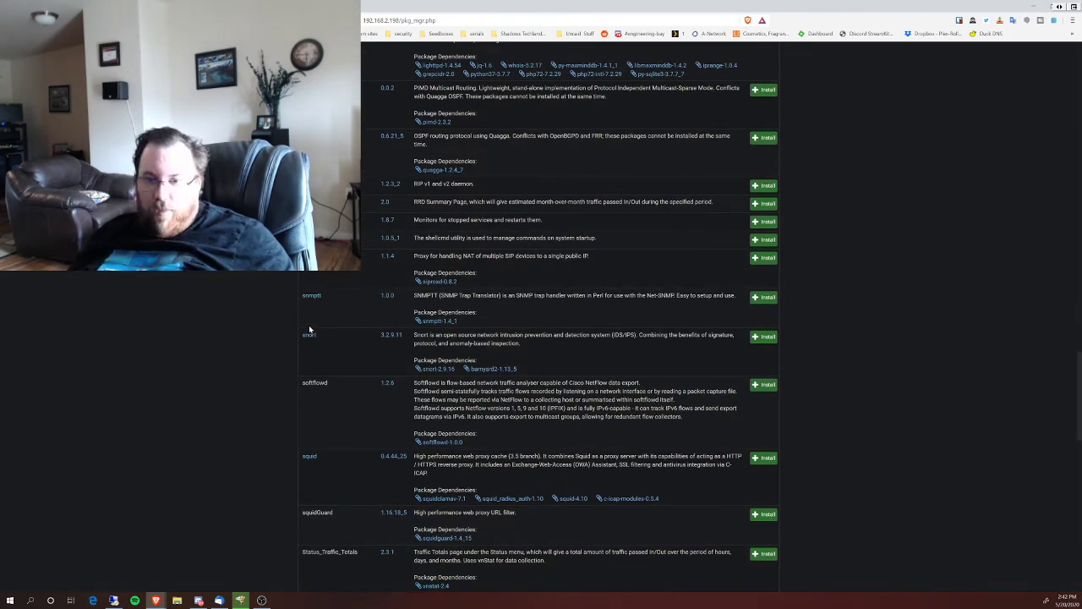
pyautogui.scroll(-2, 217, 406)
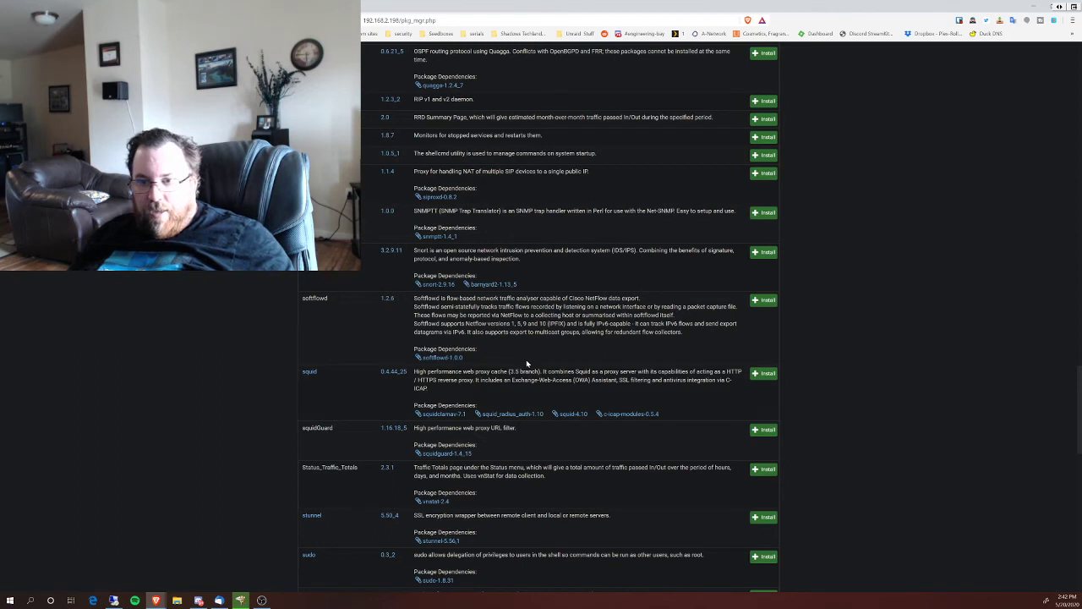
pyautogui.scroll(-1, 542, 354)
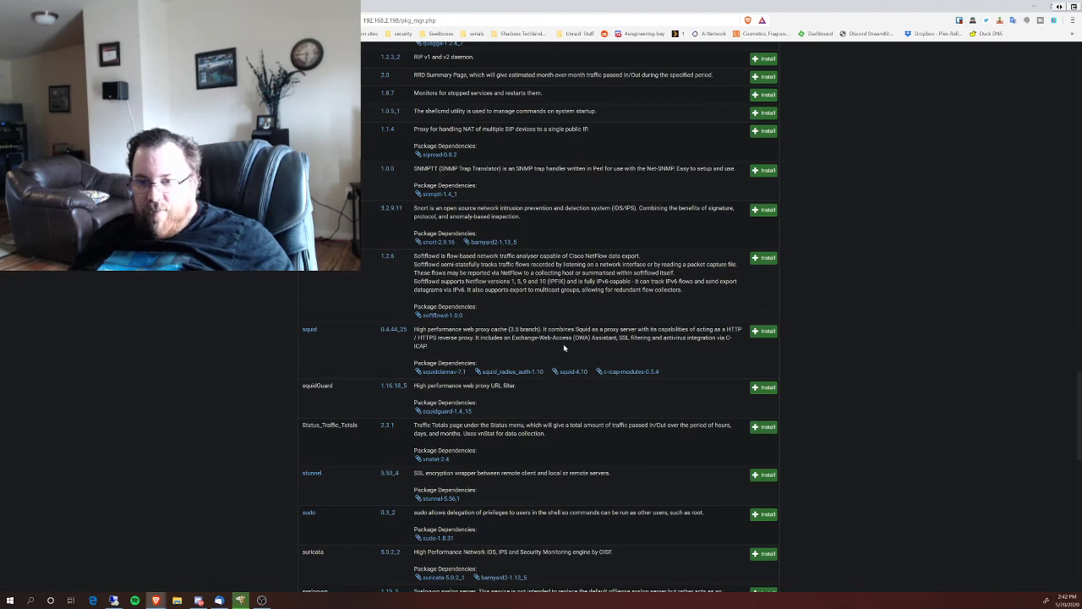
# Read through the remaining available packages from squidGuard to the zabbix-proxy entries, including sudo, suricata, Telegraf and tinc.
pyautogui.scroll(-2, 566, 344)
pyautogui.scroll(-2, 578, 345)
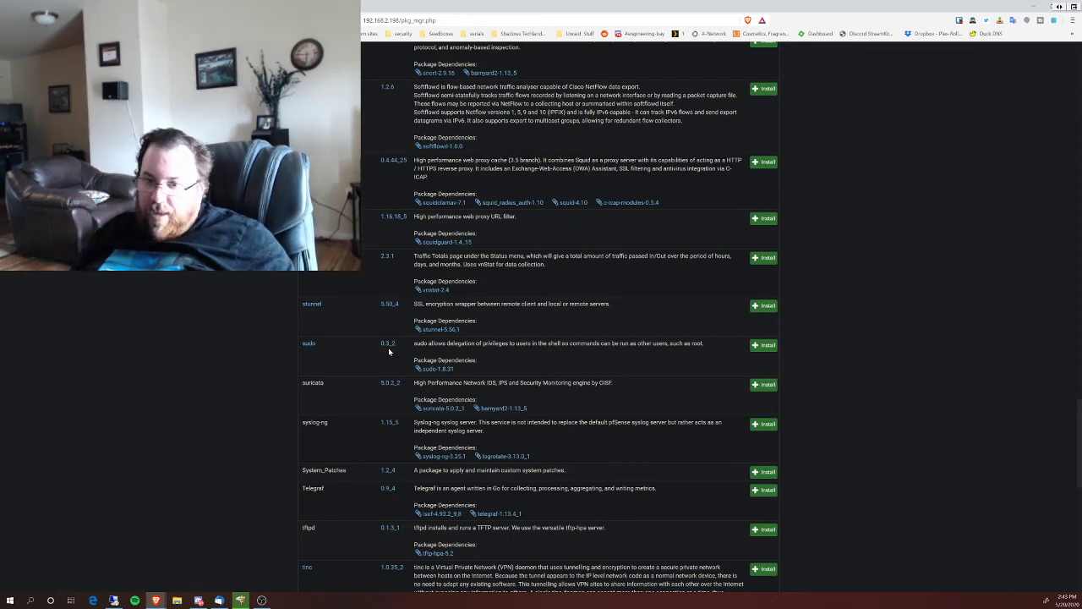
pyautogui.scroll(-2, 398, 337)
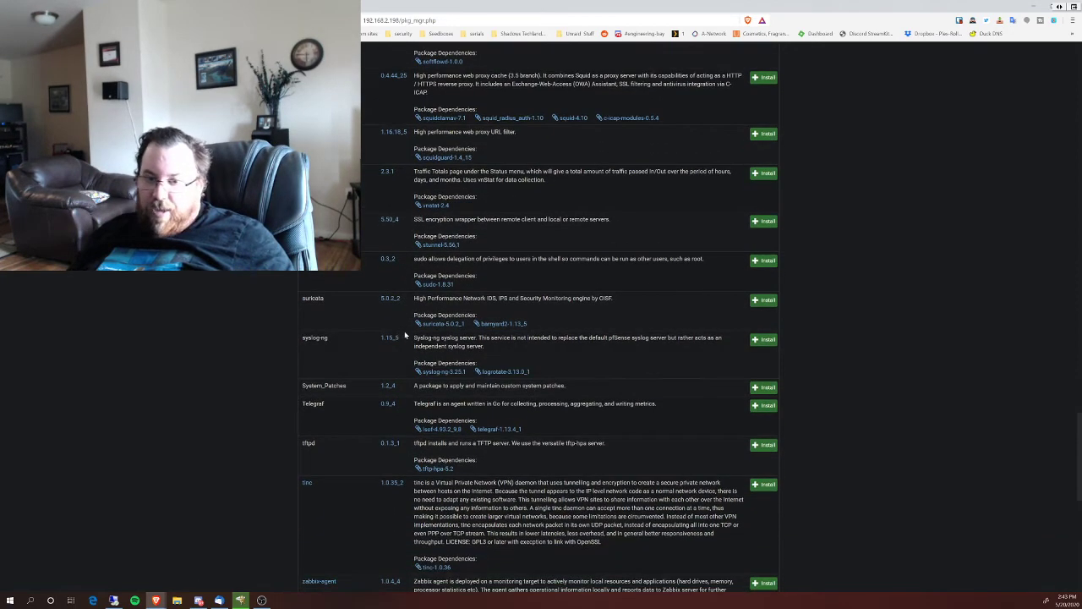
pyautogui.scroll(-1, 404, 336)
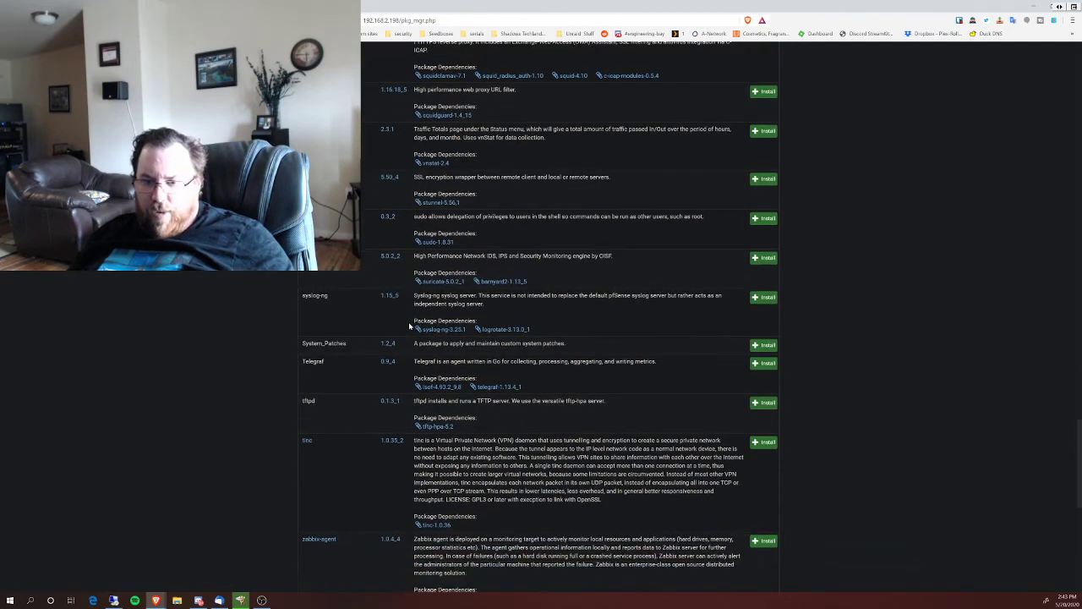
pyautogui.scroll(-2, 265, 330)
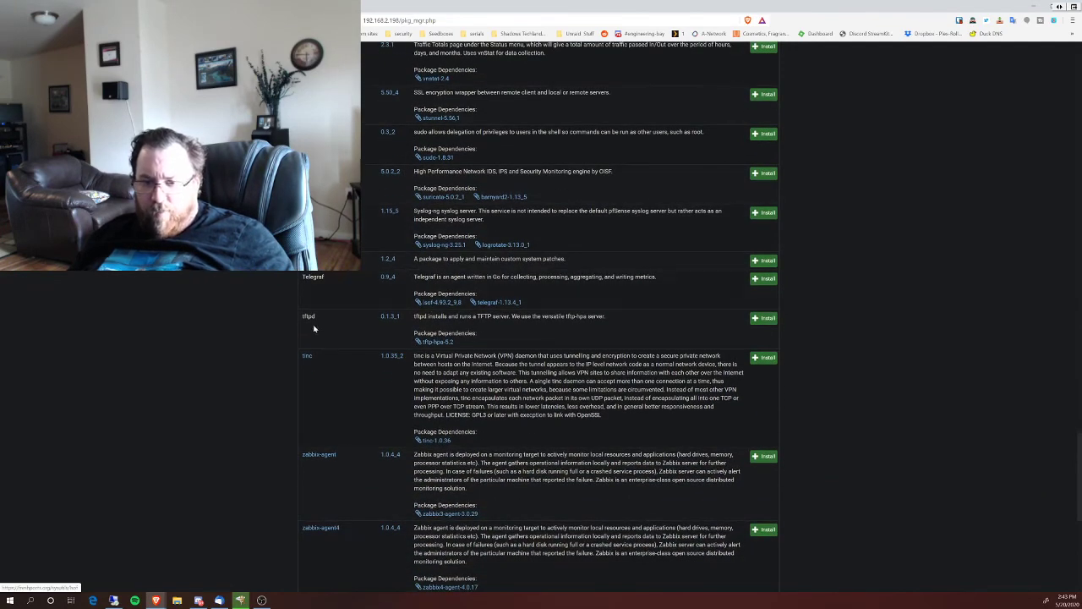
pyautogui.scroll(-3, 265, 331)
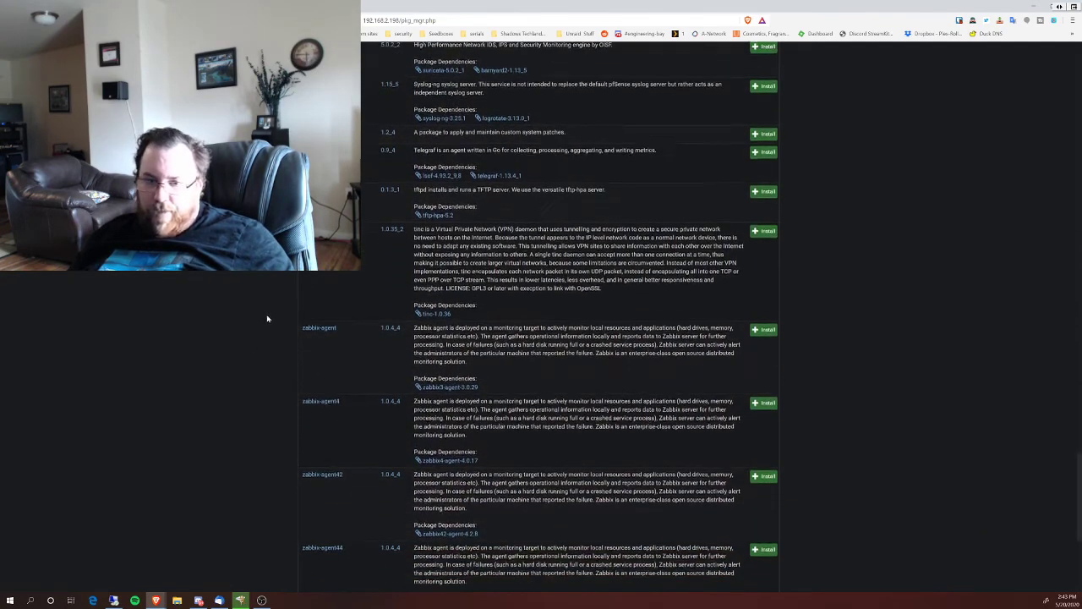
pyautogui.scroll(-1, 267, 317)
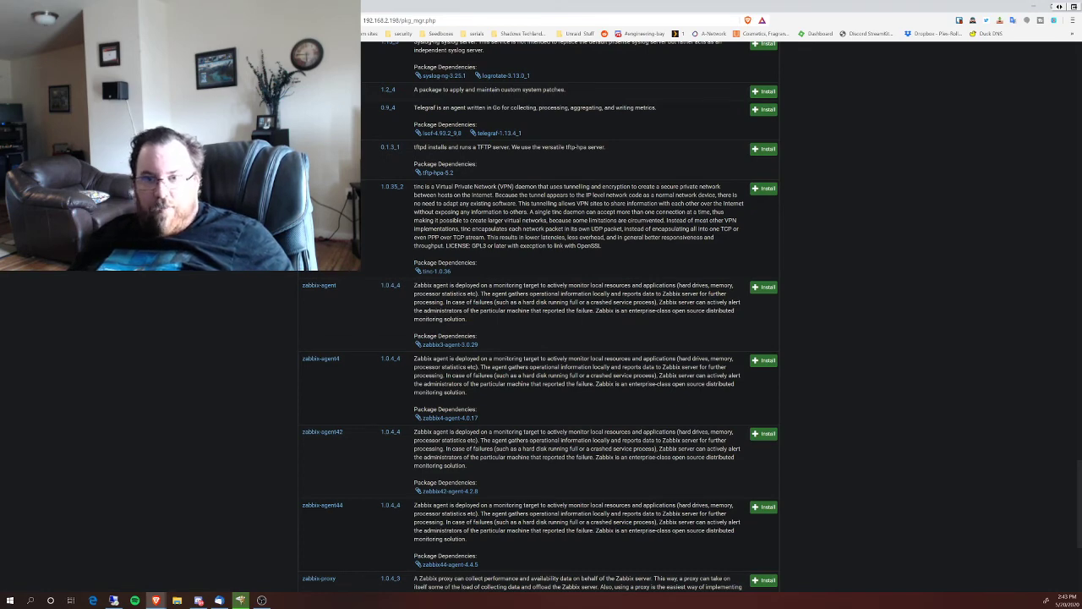
pyautogui.scroll(-3, 373, 282)
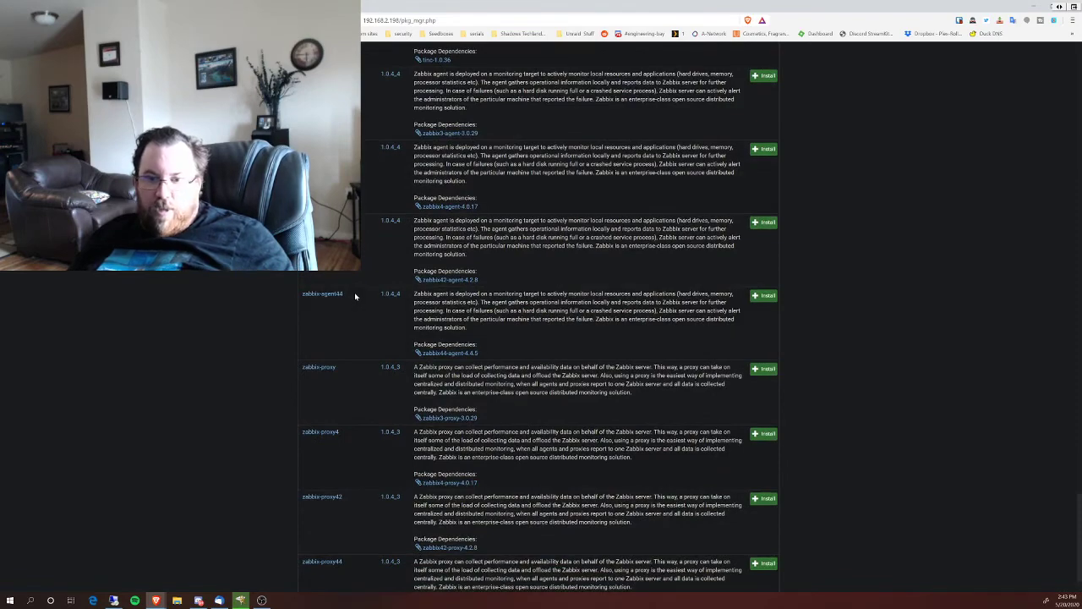
pyautogui.scroll(-2, 355, 296)
# Leave the package list to check the interface assignments and the firewall's NAT Port Forward page.
pyautogui.scroll(15, 364, 309)
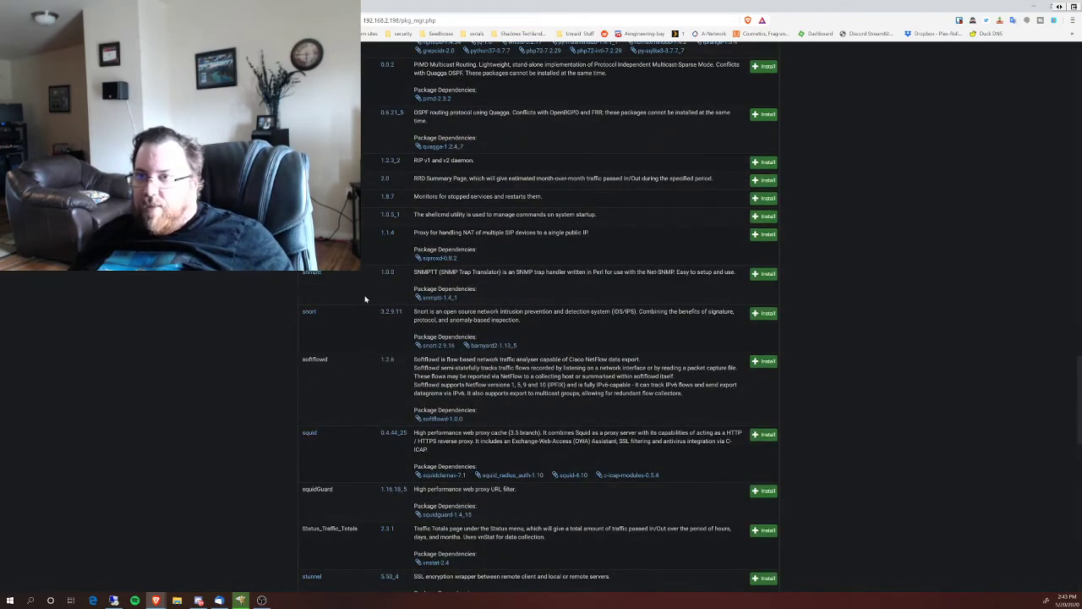
pyautogui.scroll(15, 365, 299)
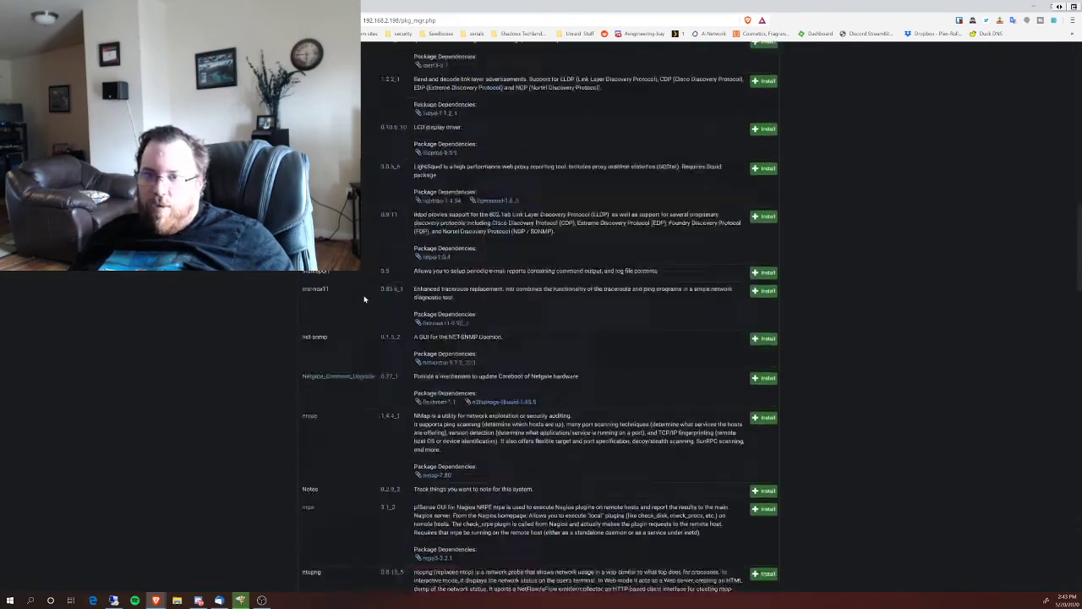
pyautogui.scroll(20, 363, 298)
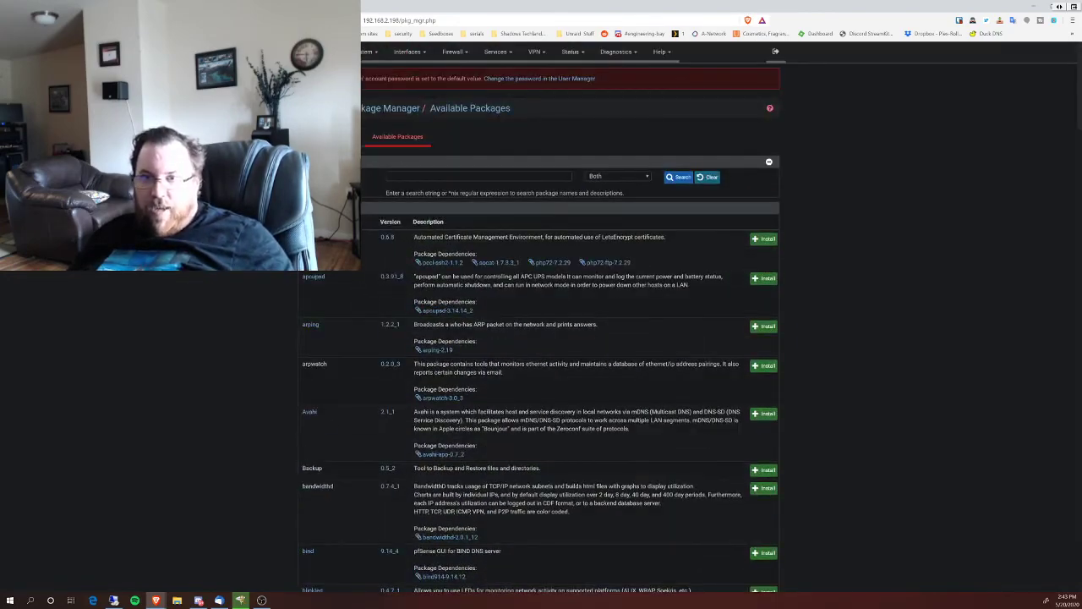
pyautogui.click(409, 53)
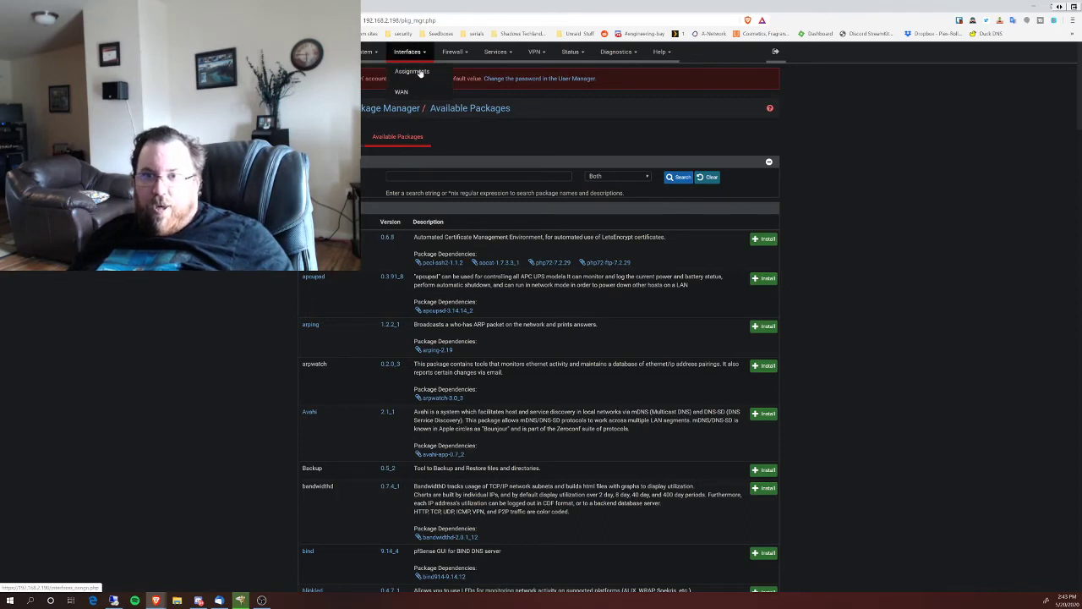
pyautogui.click(412, 72)
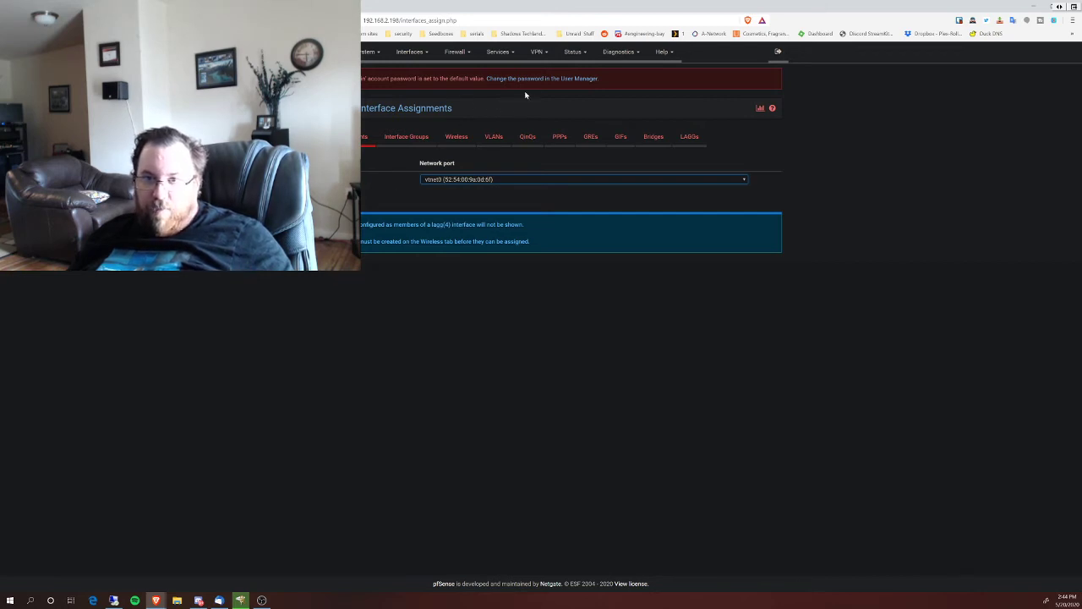
pyautogui.click(458, 51)
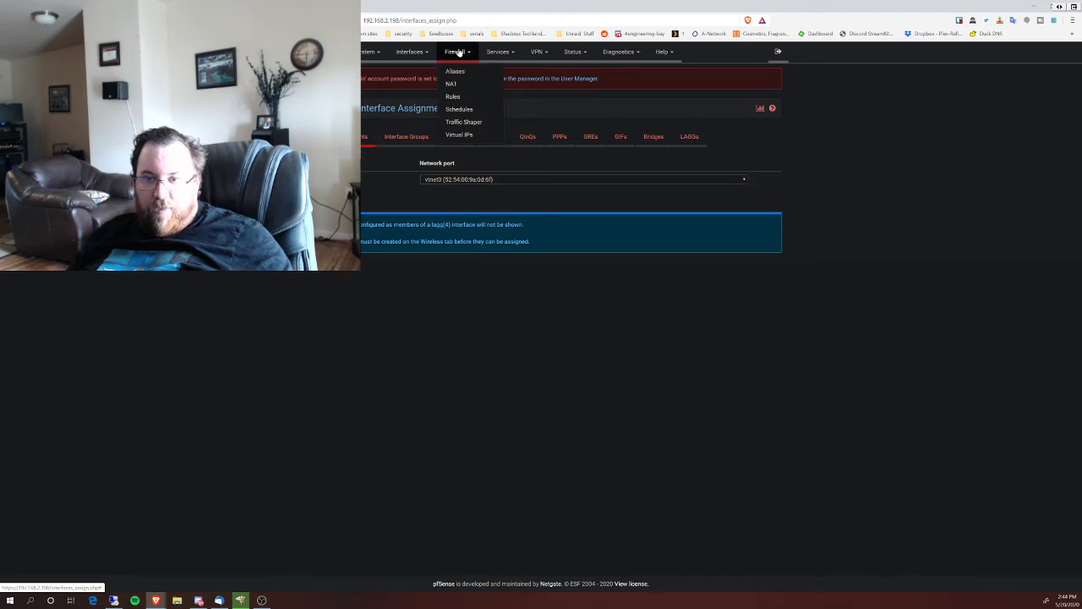
pyautogui.click(479, 84)
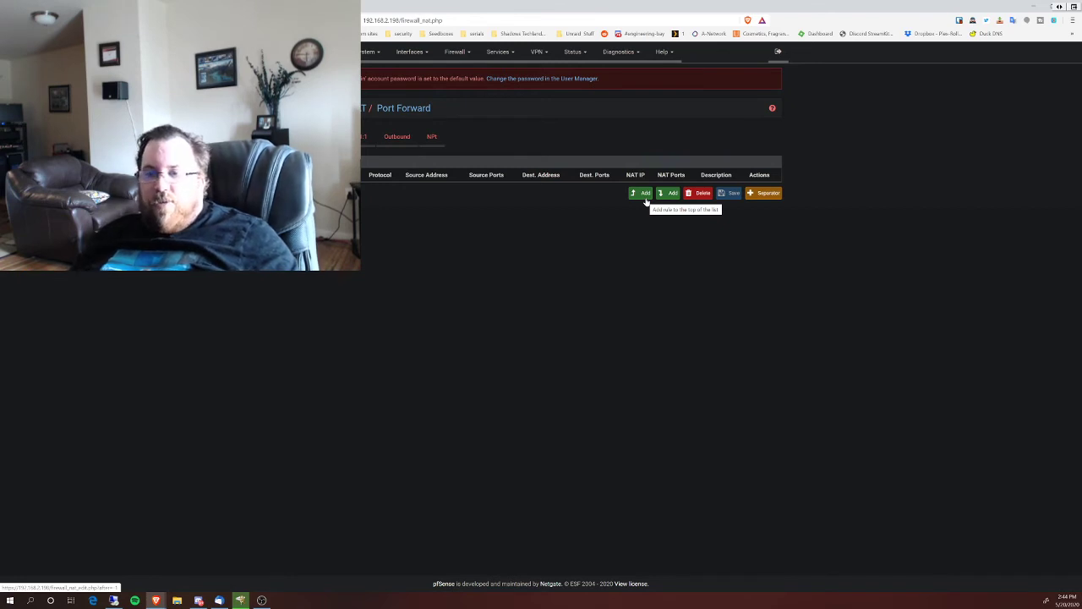
# Open the WAN firewall rules and start a new rule at the end of the list.
pyautogui.click(454, 53)
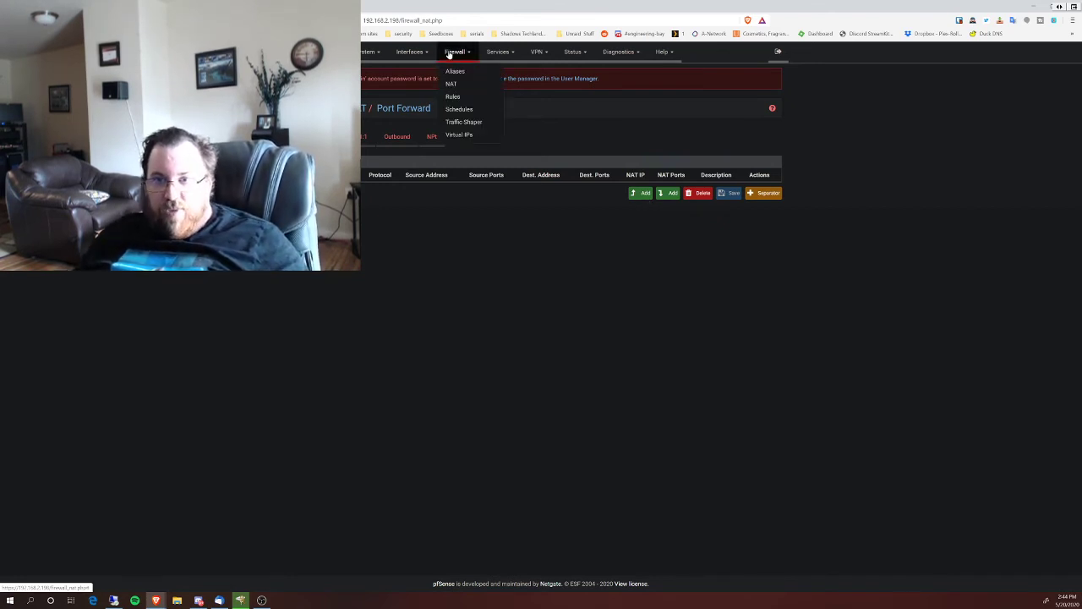
pyautogui.click(469, 98)
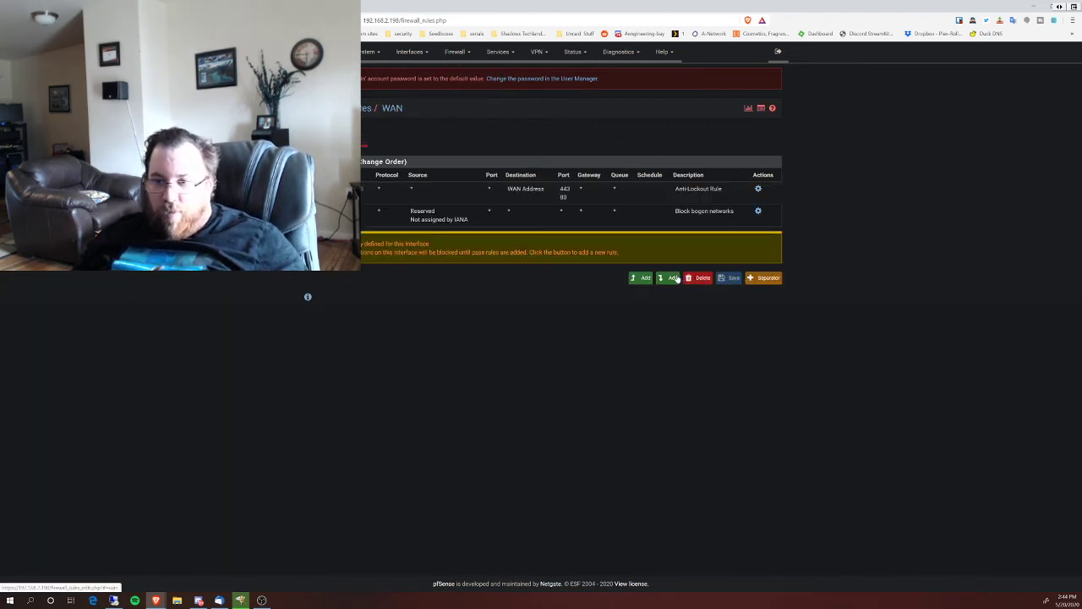
pyautogui.click(677, 280)
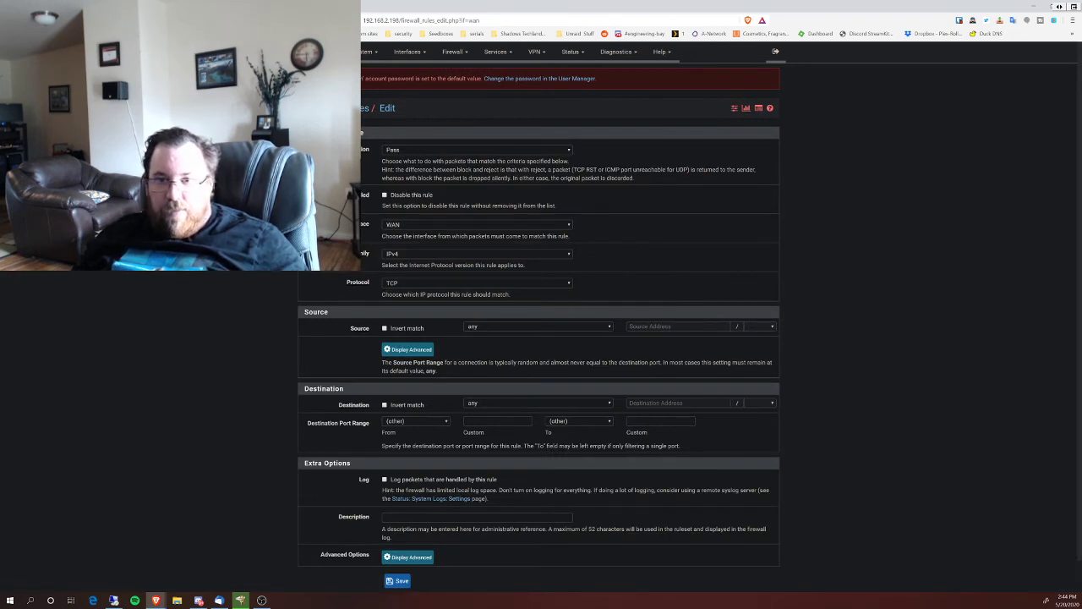
# Go through the choices for the new rule's interface, address family, protocol and source.
pyautogui.click(415, 226)
pyautogui.click(418, 233)
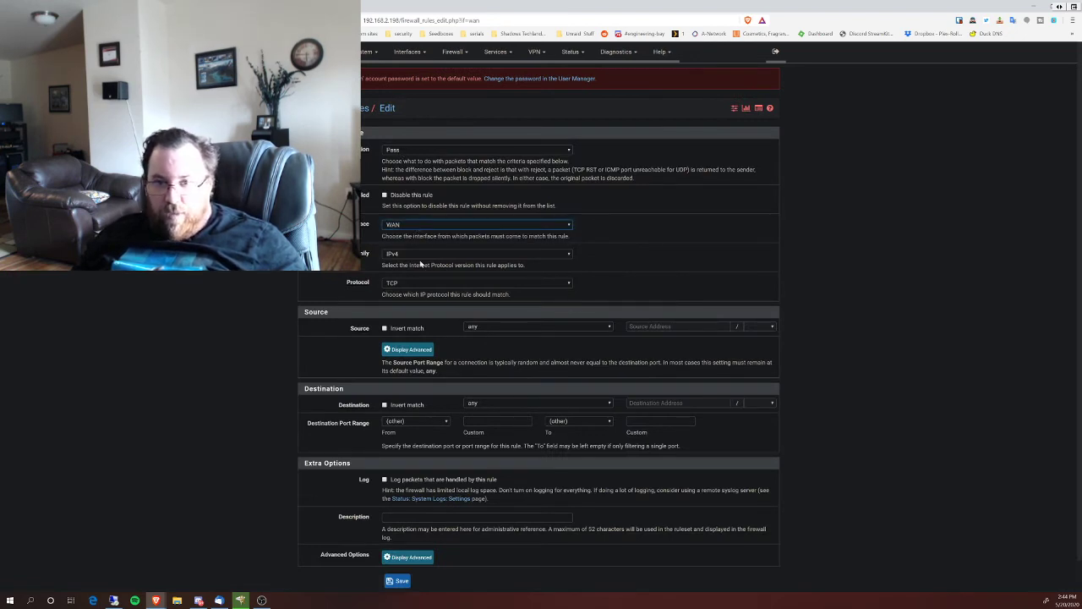
pyautogui.click(423, 254)
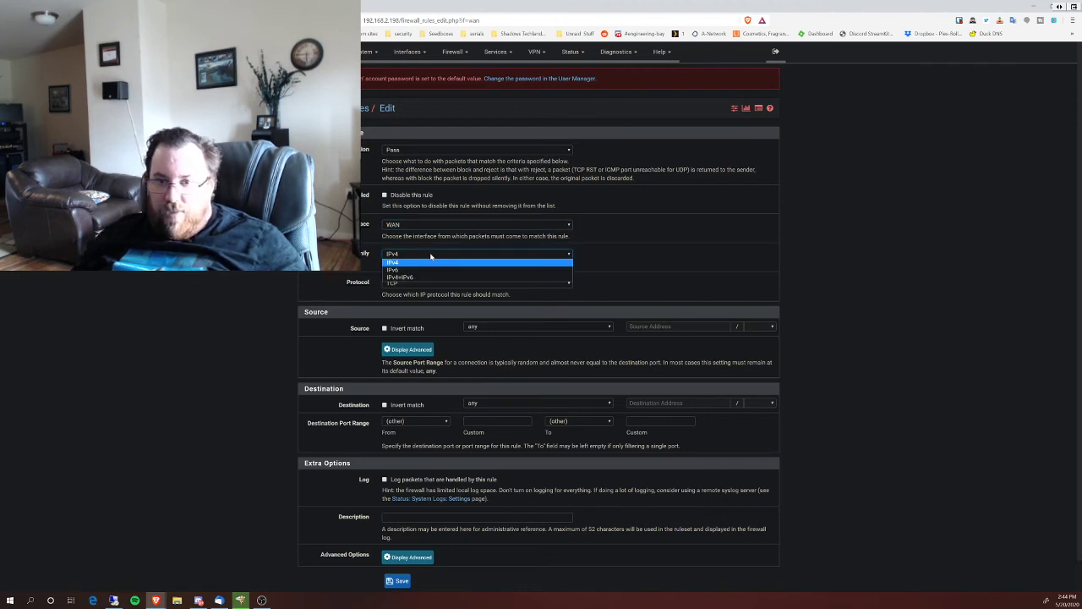
pyautogui.click(397, 262)
pyautogui.click(403, 281)
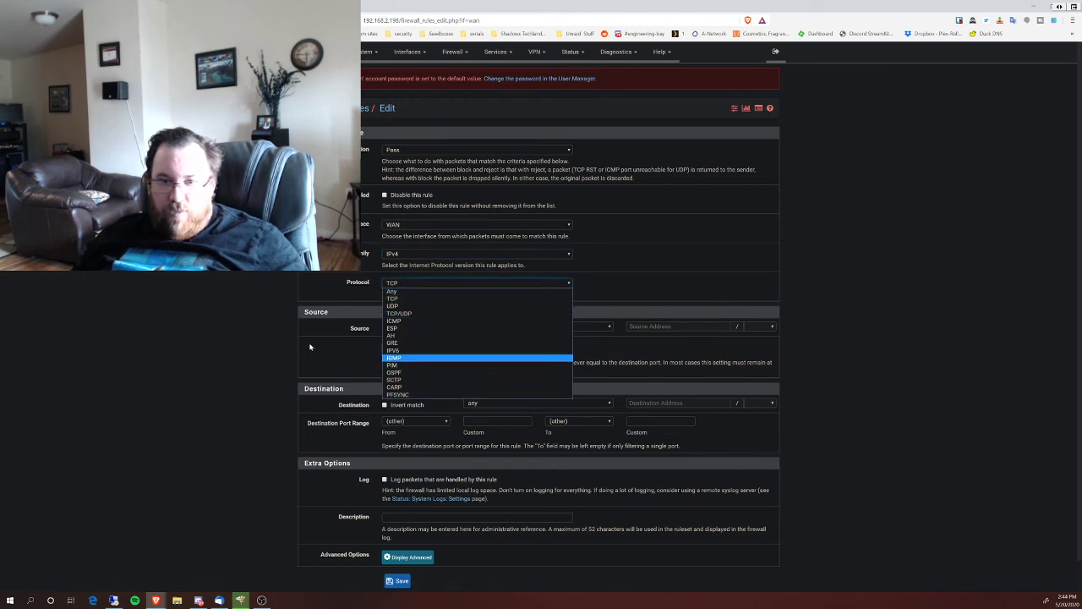
pyautogui.press('Escape')
pyautogui.click(479, 329)
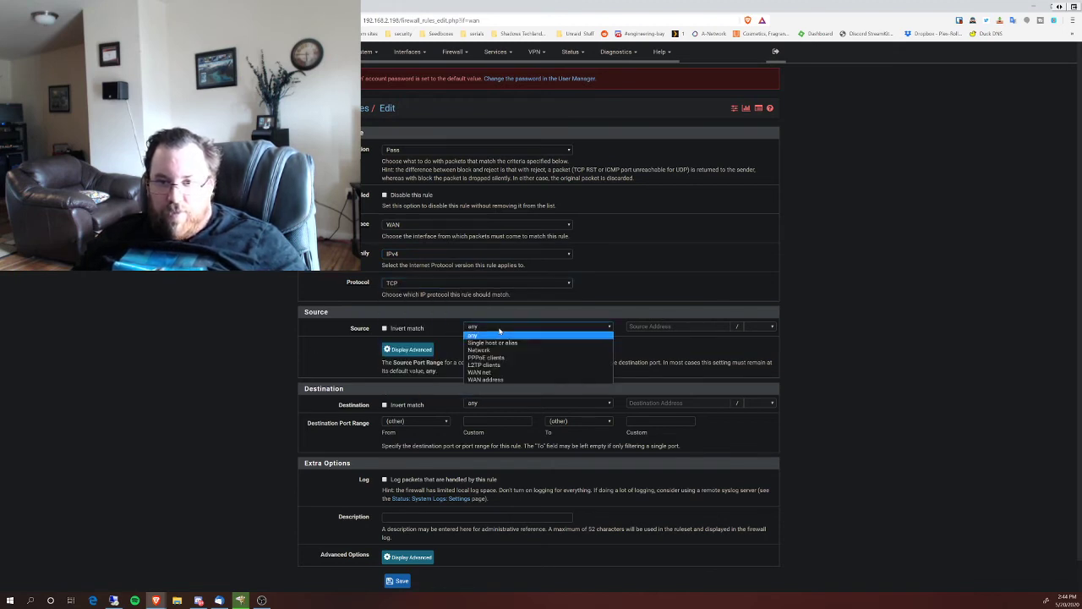
pyautogui.click(499, 330)
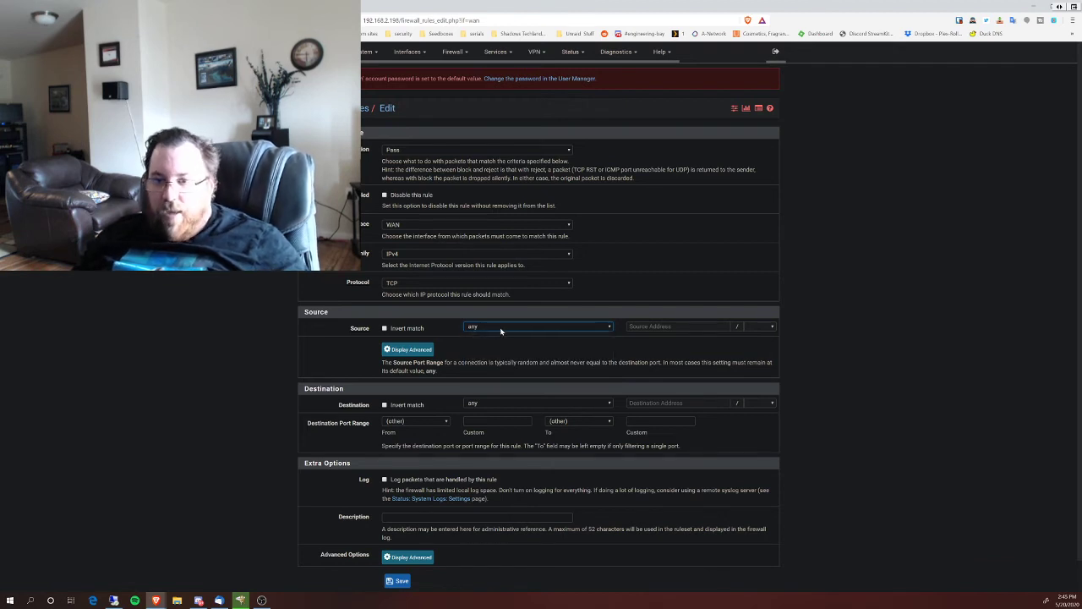
# Set the new rule's destination type to Single host or alias.
pyautogui.scroll(-1, 502, 338)
pyautogui.click(509, 373)
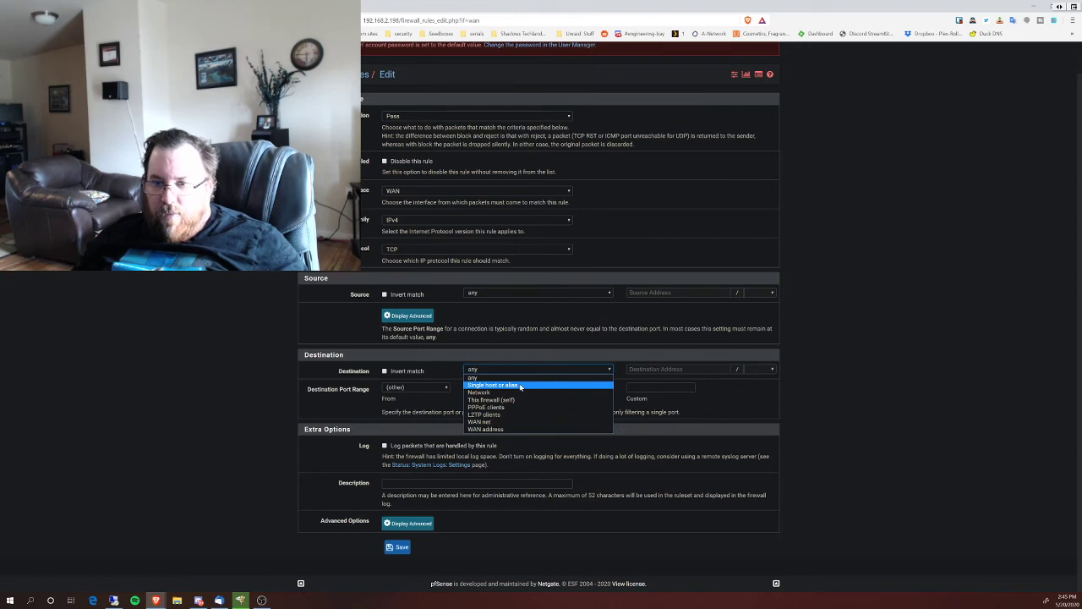
pyautogui.click(521, 386)
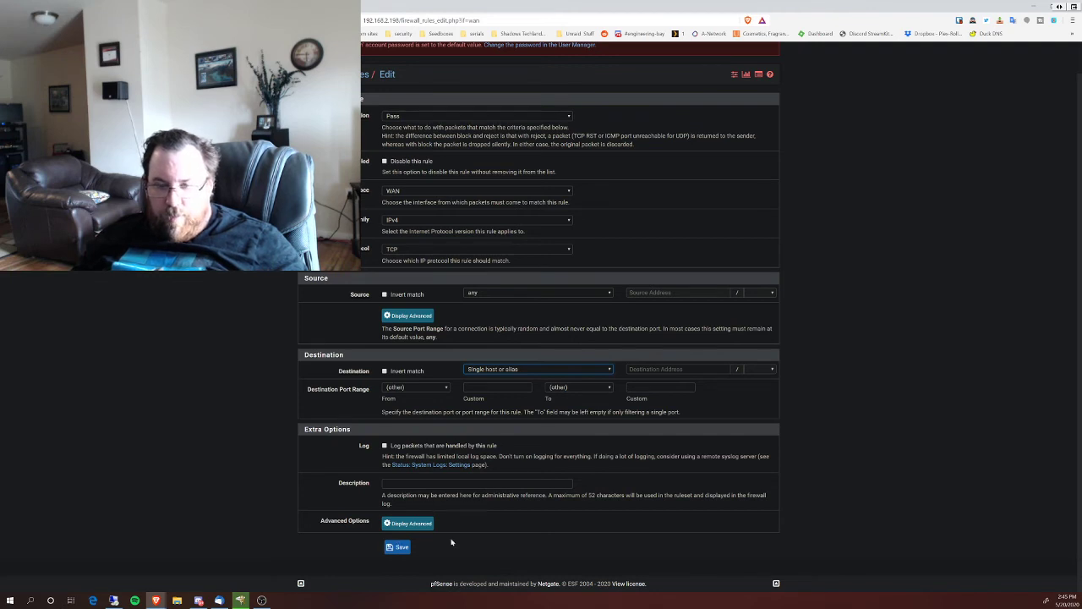
# Leave the new WAN rule unsaved and open the firewall's list of schedules.
pyautogui.scroll(1, 526, 298)
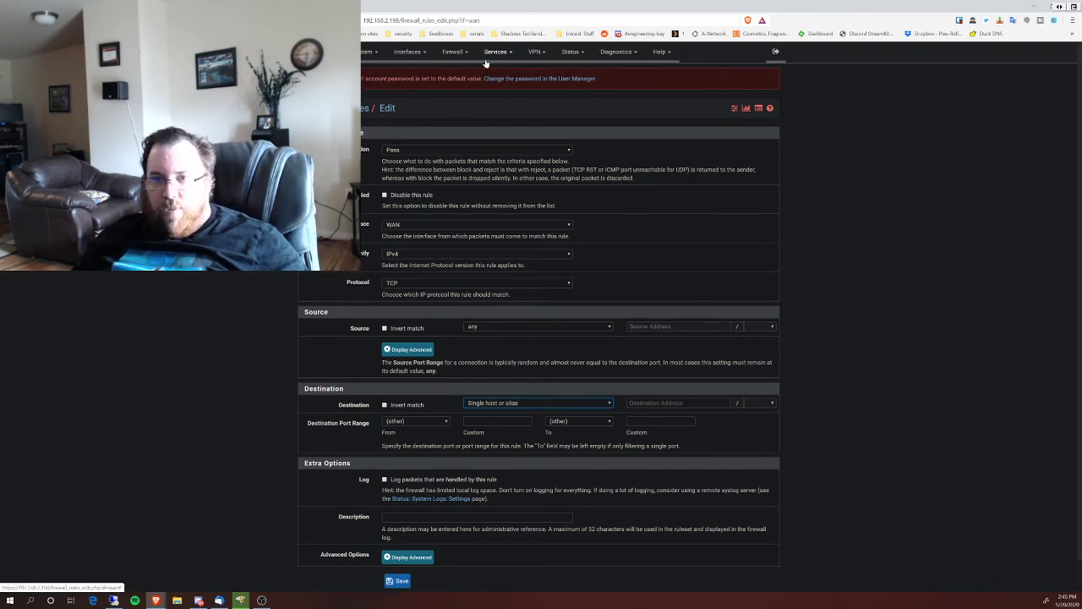
pyautogui.click(451, 52)
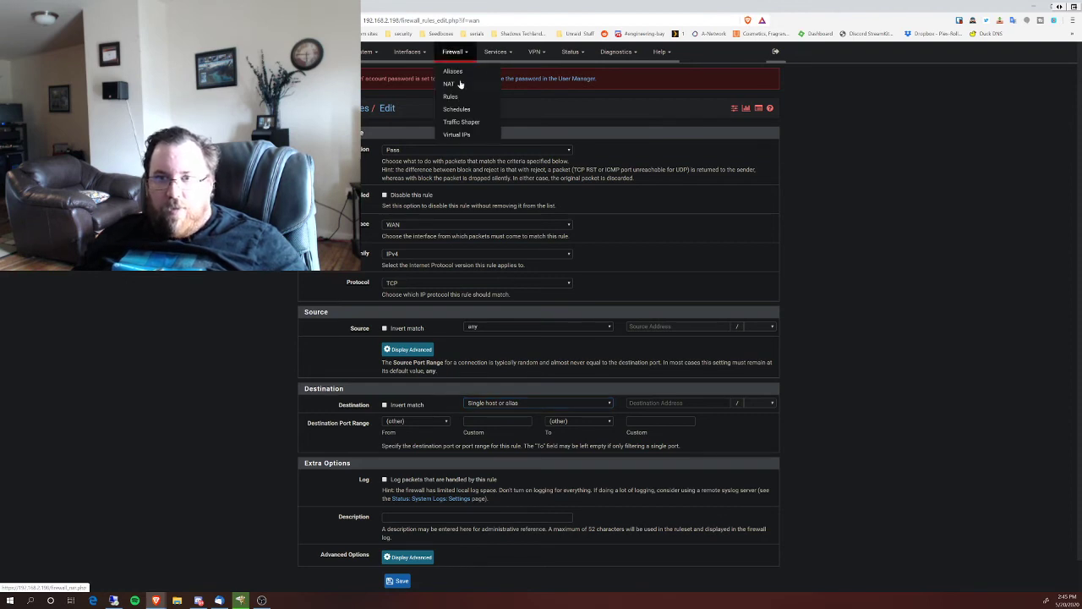
pyautogui.click(456, 110)
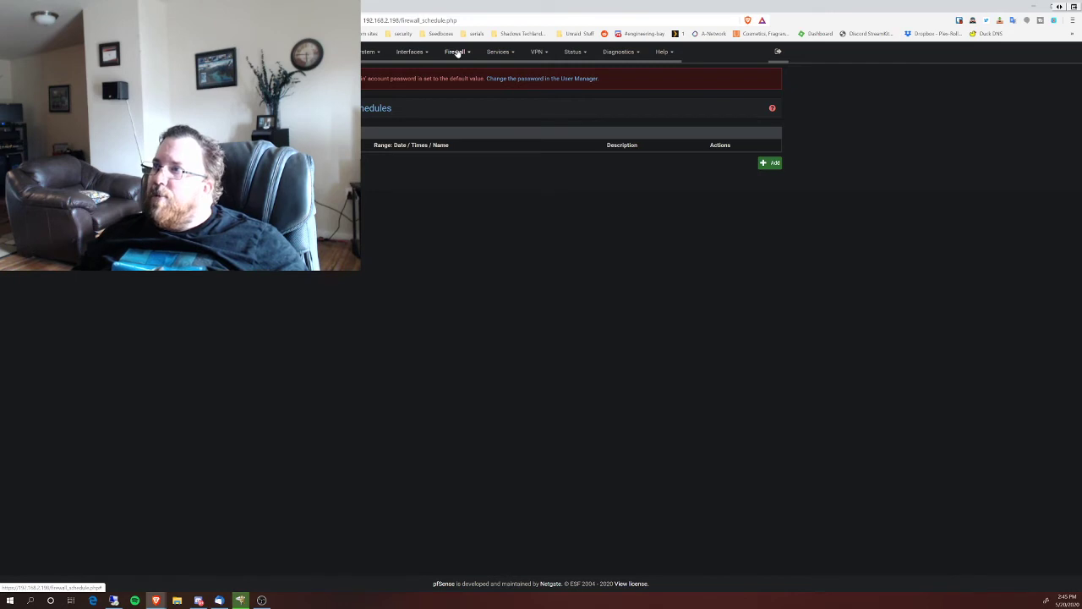
pyautogui.click(507, 54)
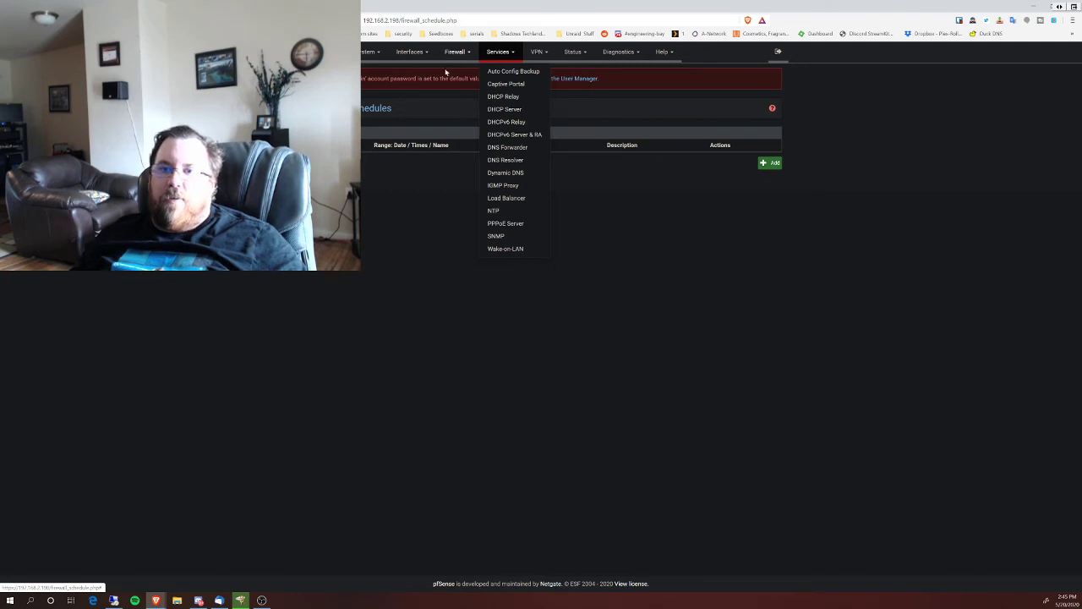
pyautogui.click(447, 96)
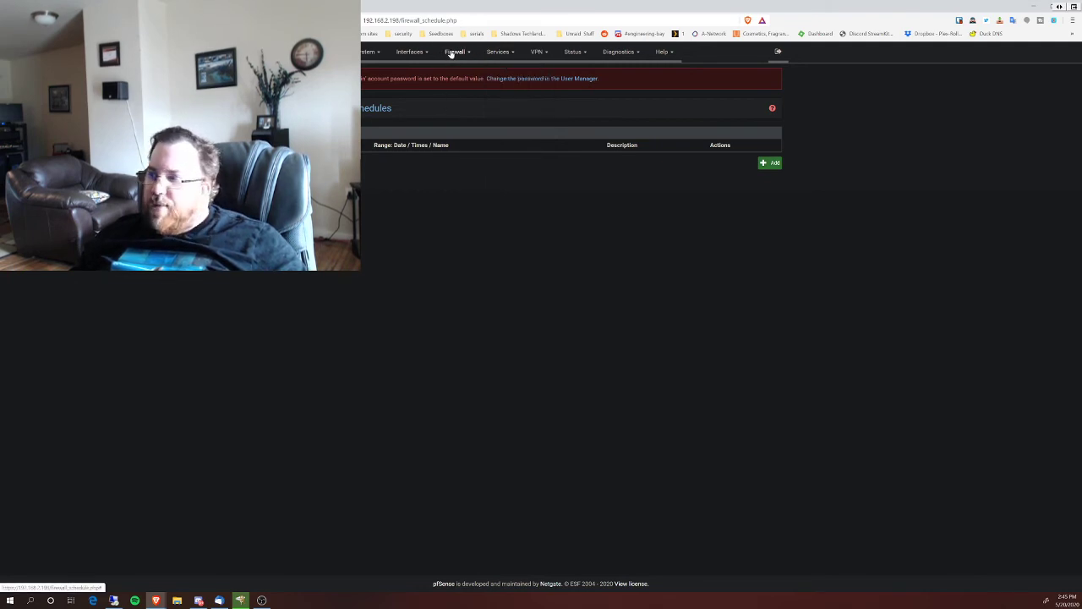
# Reload the firewall schedules page and start a new schedule to view its entry form.
pyautogui.click(452, 53)
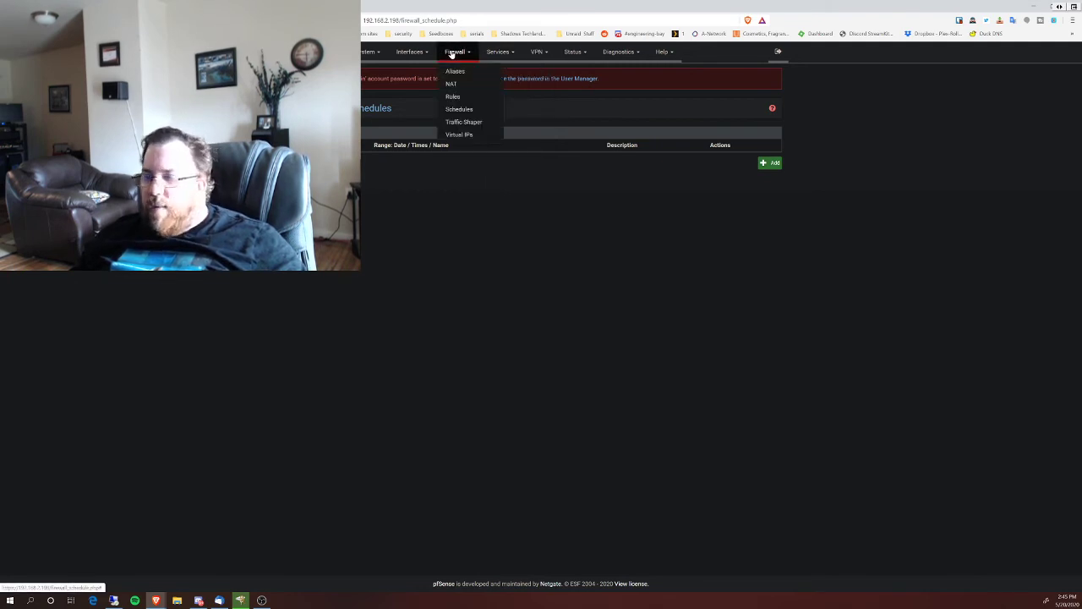
pyautogui.click(462, 109)
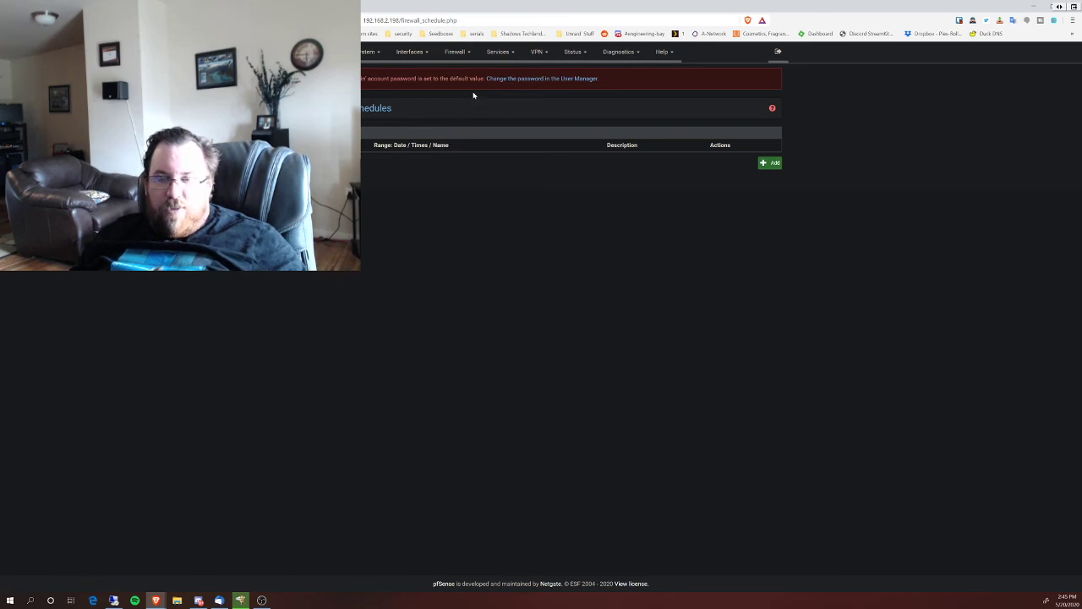
pyautogui.click(768, 163)
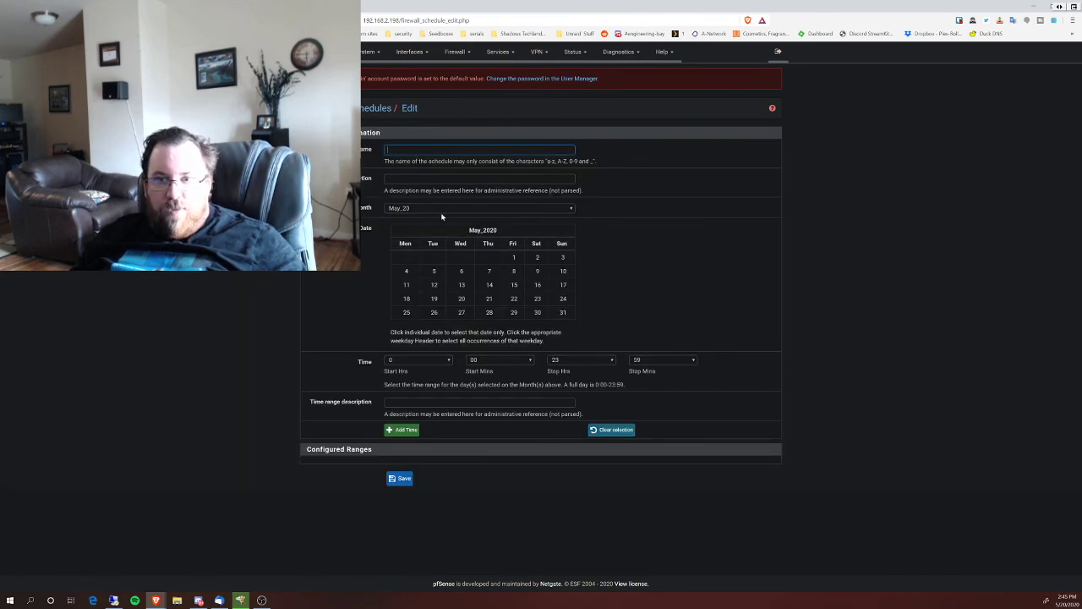
pyautogui.click(443, 189)
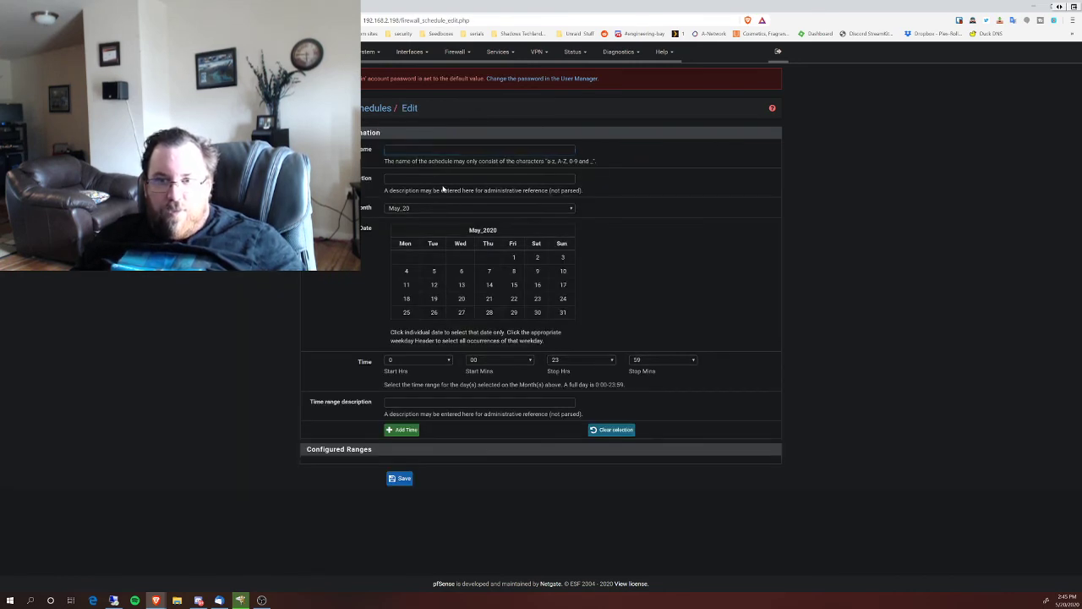
# Leave the schedule form unsaved and check the DHCP Relay and DHCP Server service pages.
pyautogui.click(500, 52)
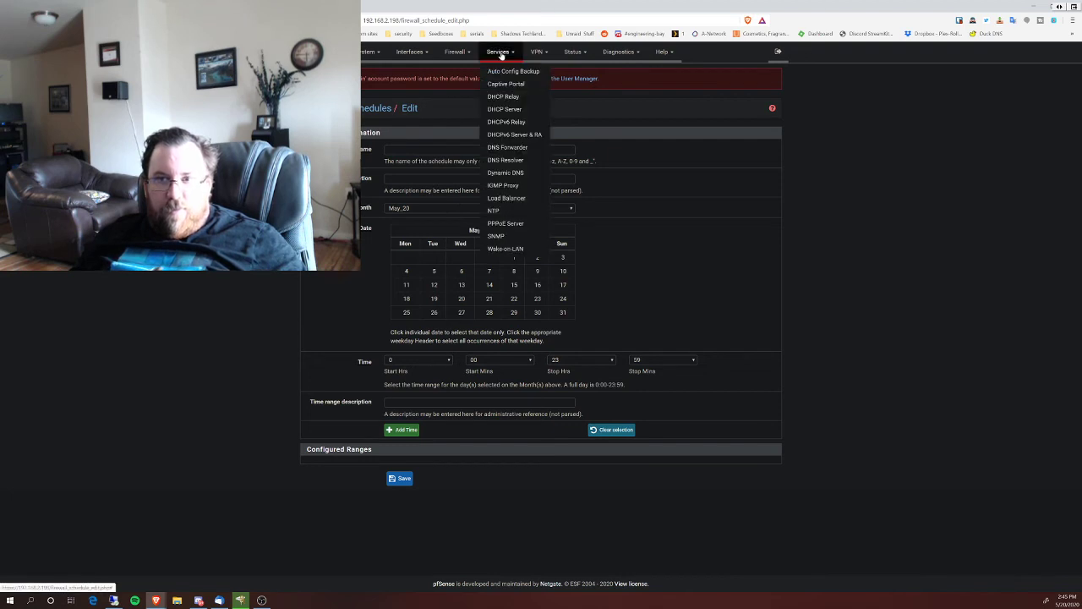
pyautogui.click(508, 98)
pyautogui.click(502, 52)
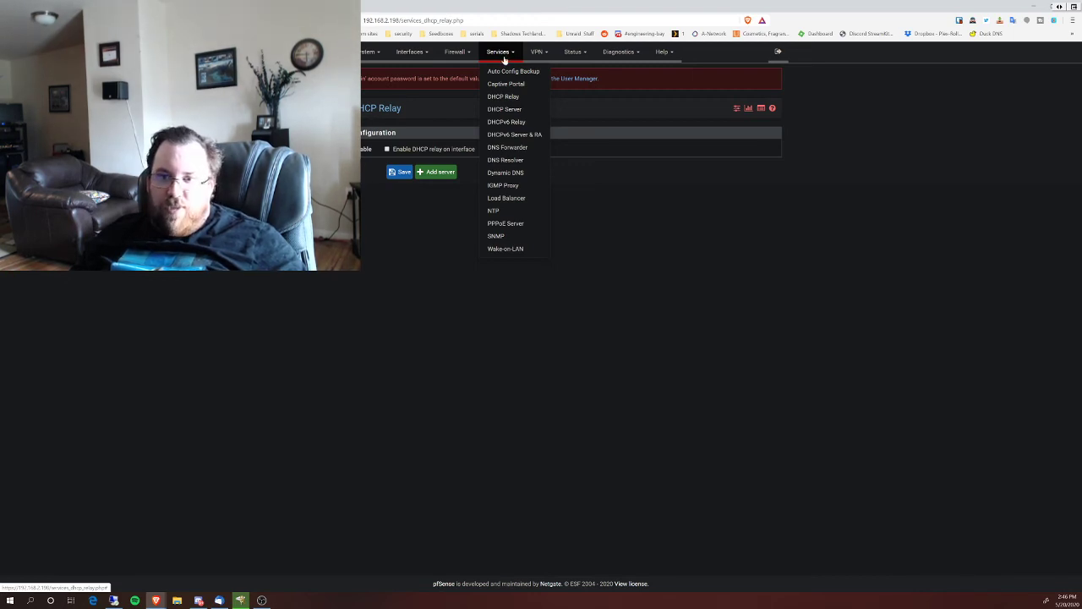
pyautogui.click(518, 112)
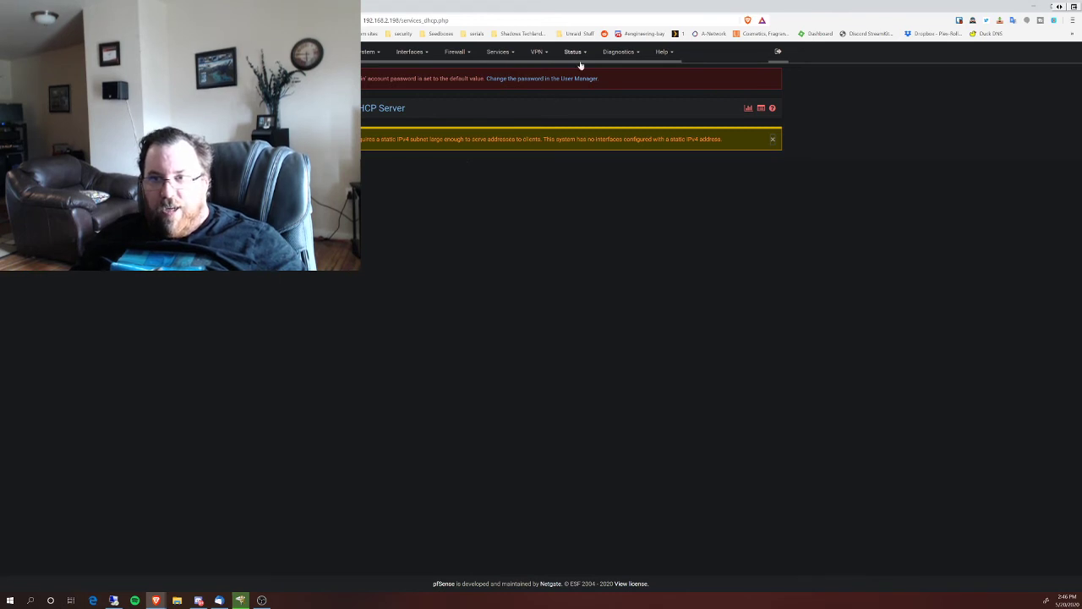
# Leave the DHCP Server page and open the list of OpenVPN servers.
pyautogui.click(535, 56)
pyautogui.click(511, 57)
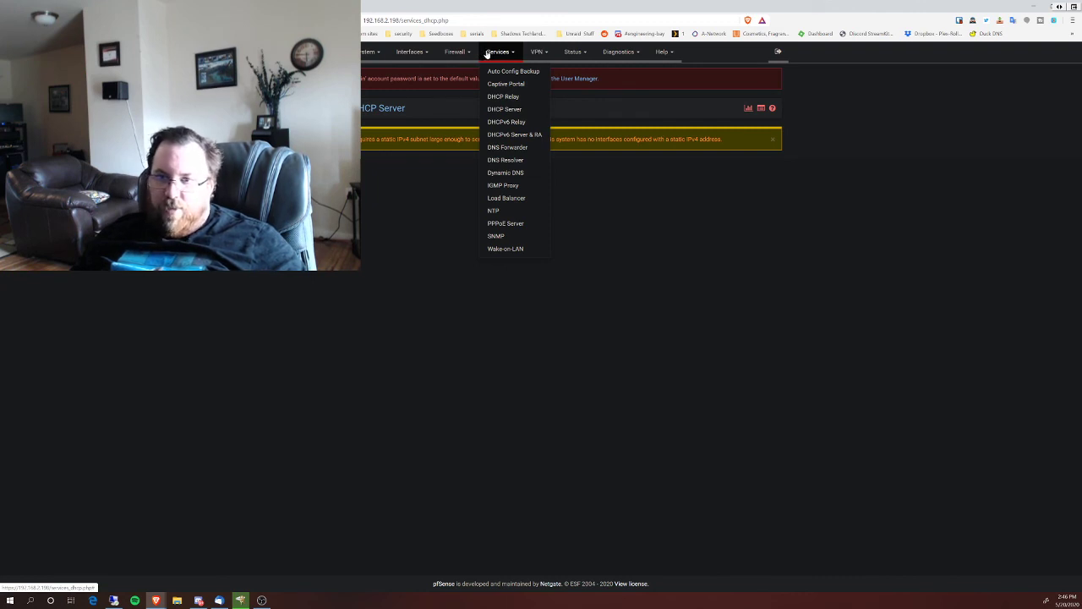
pyautogui.click(538, 52)
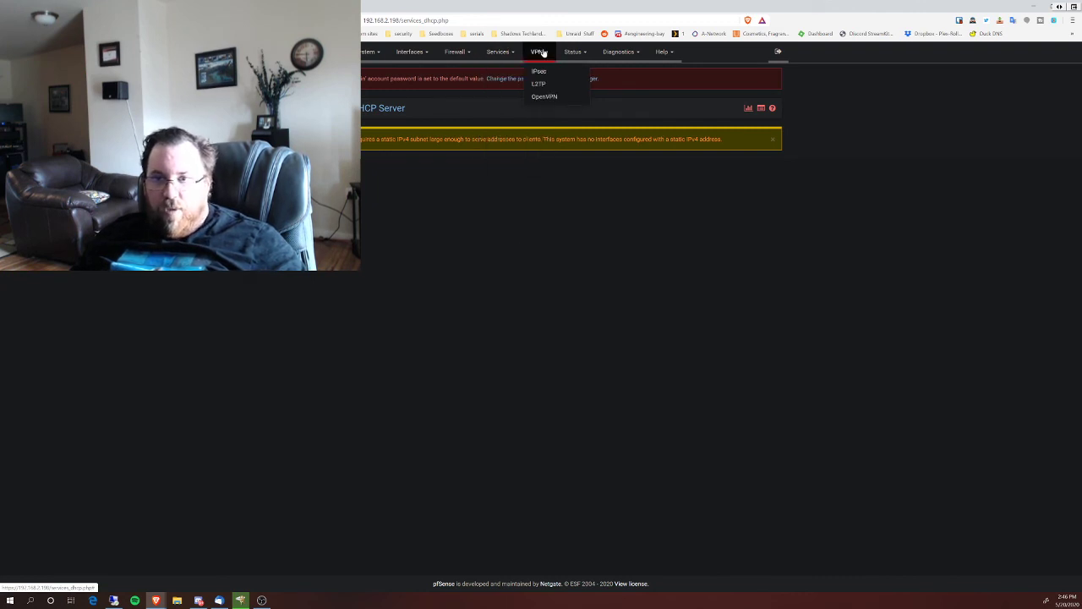
pyautogui.click(550, 98)
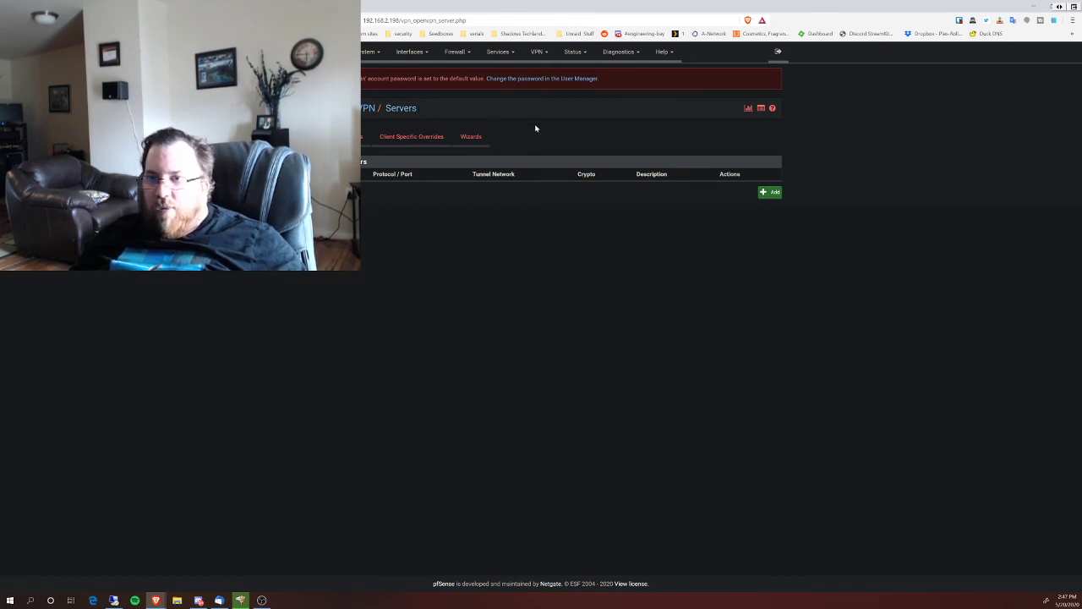
pyautogui.click(577, 53)
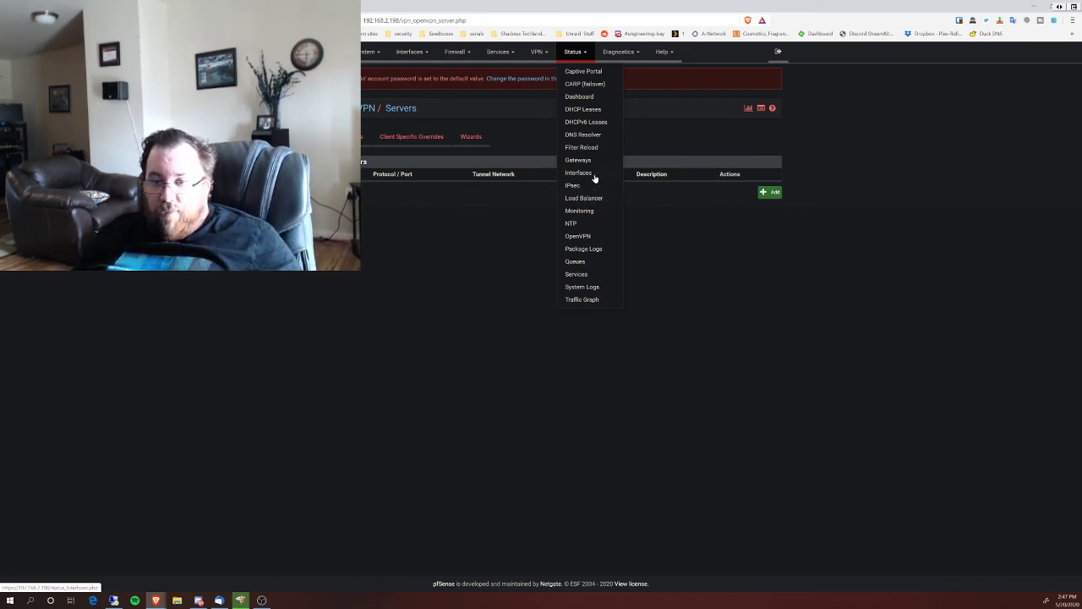
pyautogui.click(626, 51)
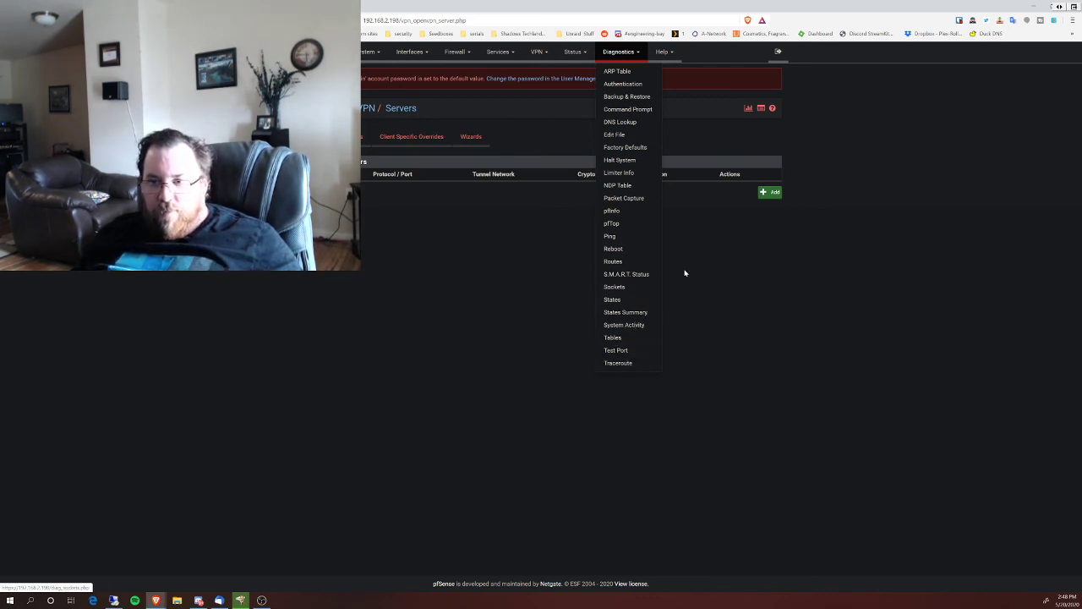
pyautogui.click(662, 53)
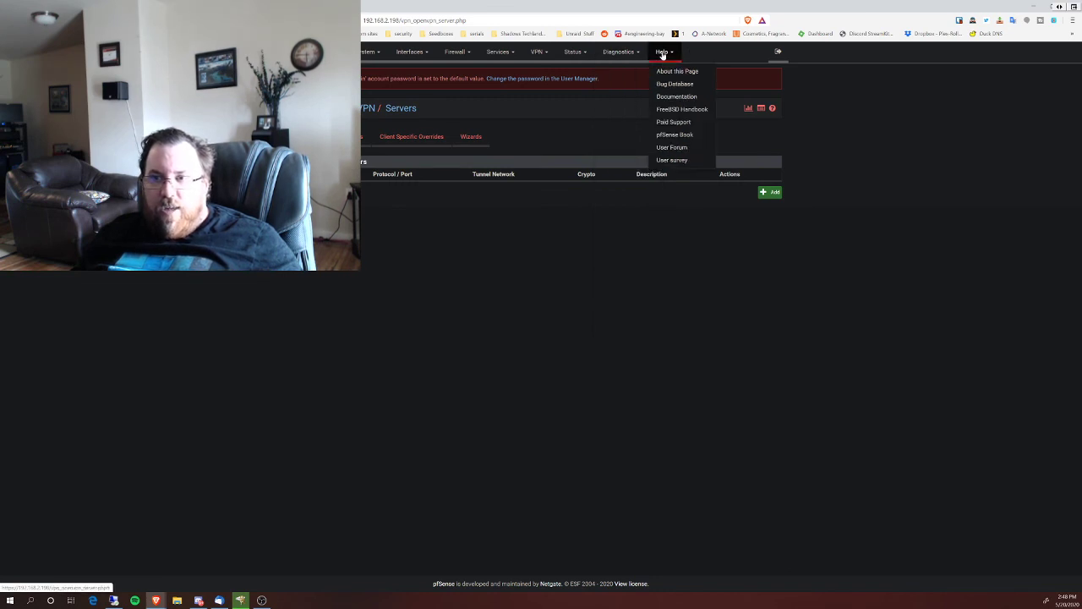
pyautogui.click(565, 123)
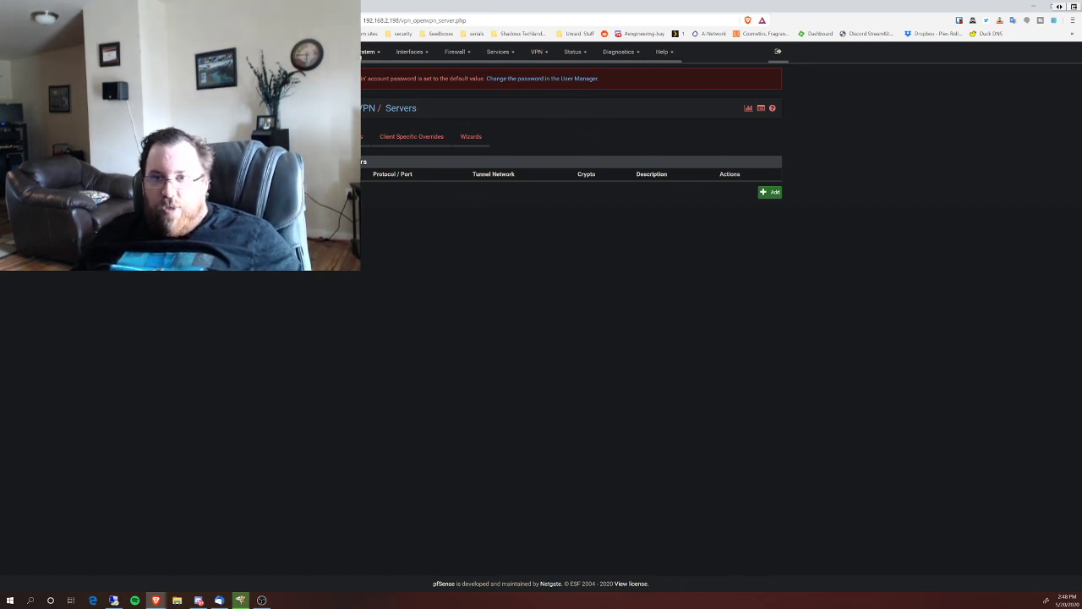
pyautogui.click(369, 52)
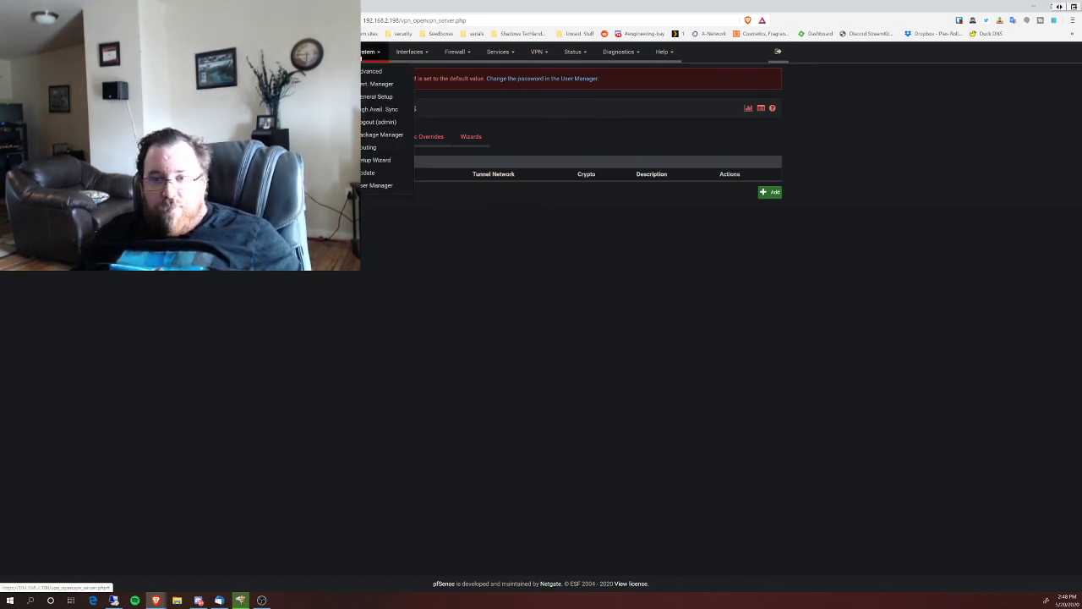